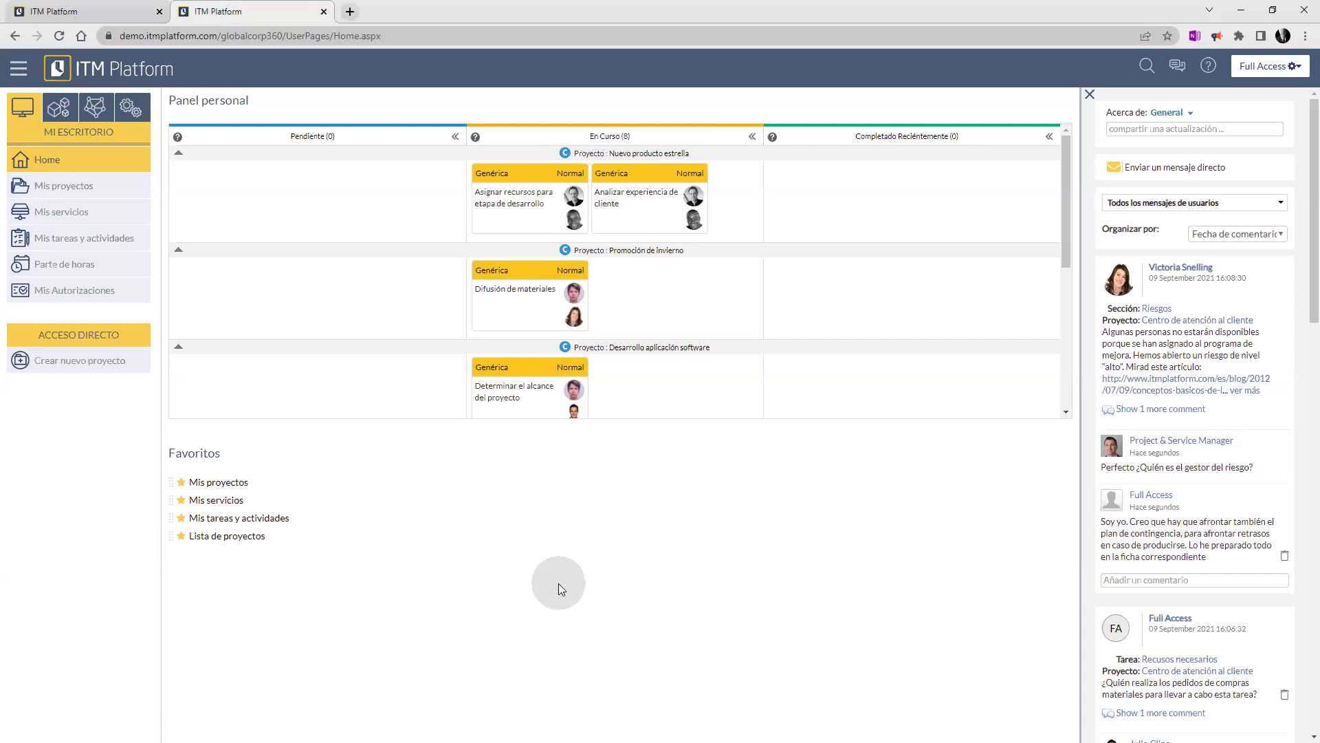
Open the management area's portfolio overview to see all projects and programmes.
{"action": "left_click", "coordinate": [64, 118]}
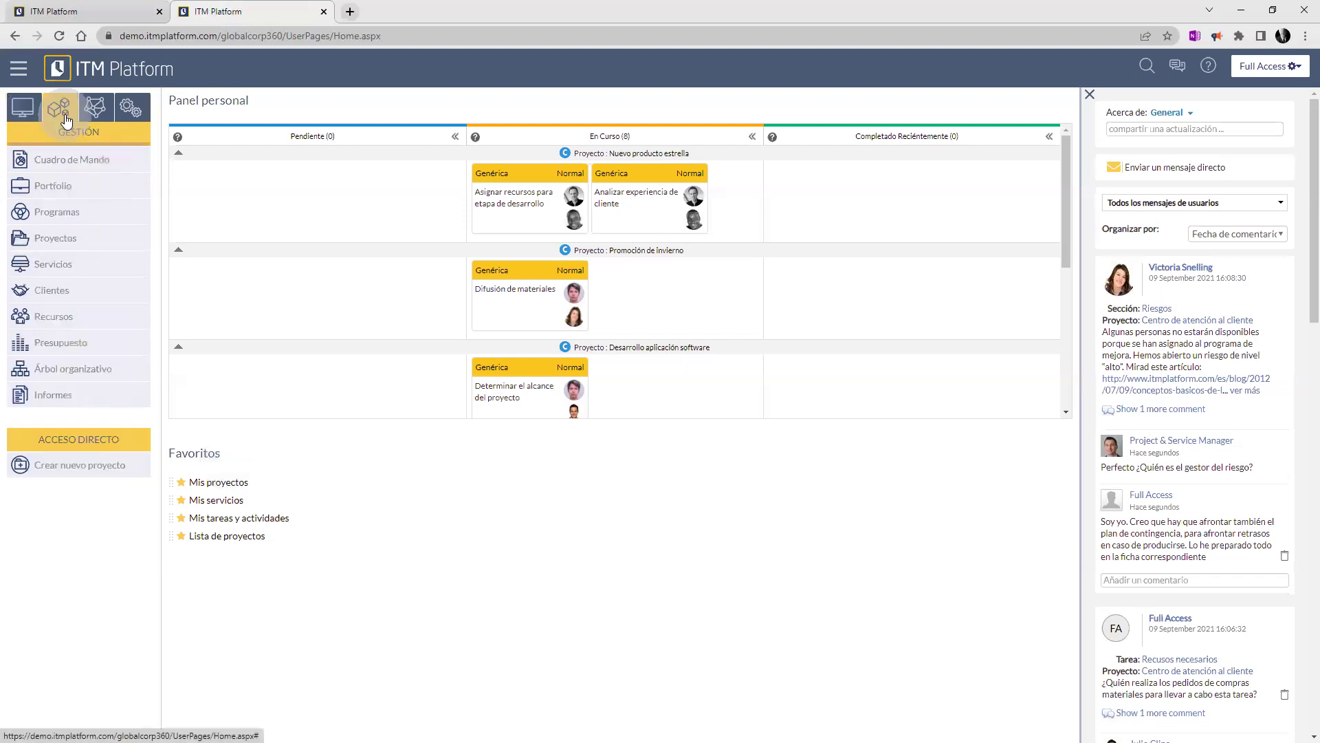
{"action": "left_click", "coordinate": [121, 171]}
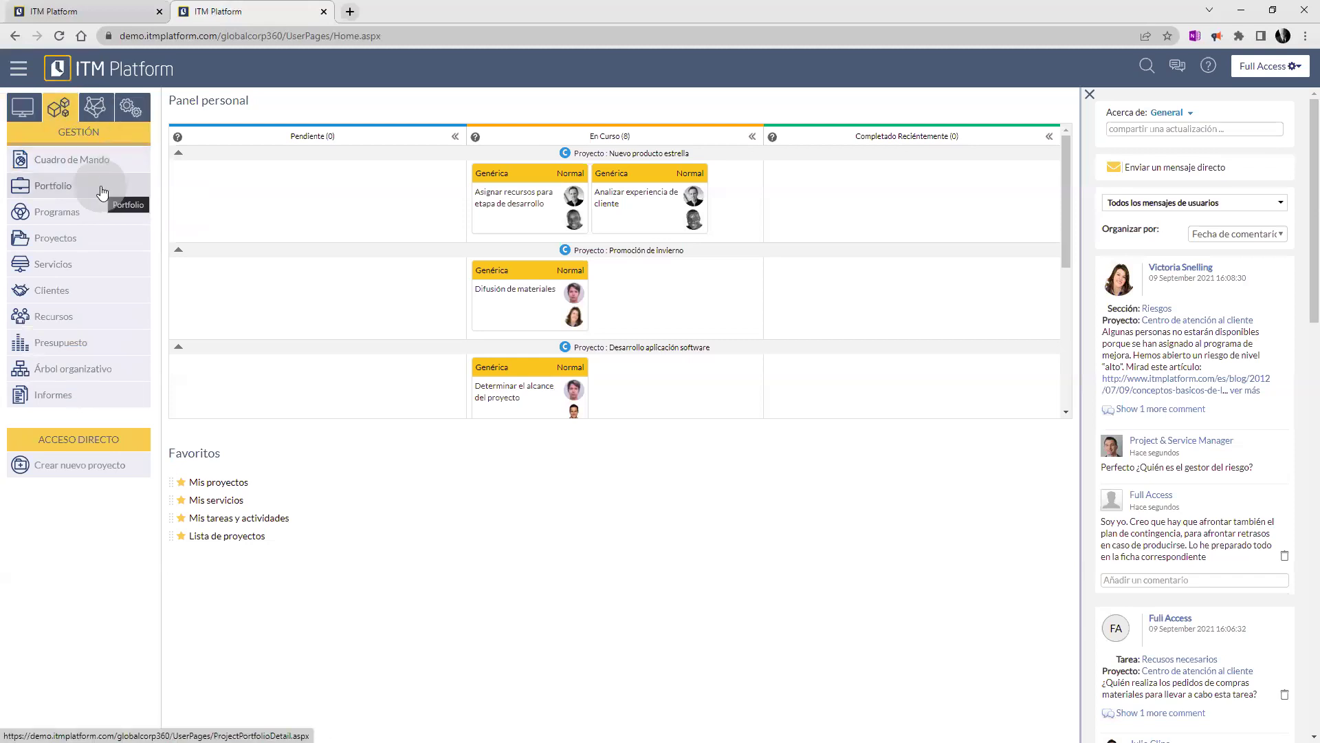
{"action": "left_click", "coordinate": [101, 192]}
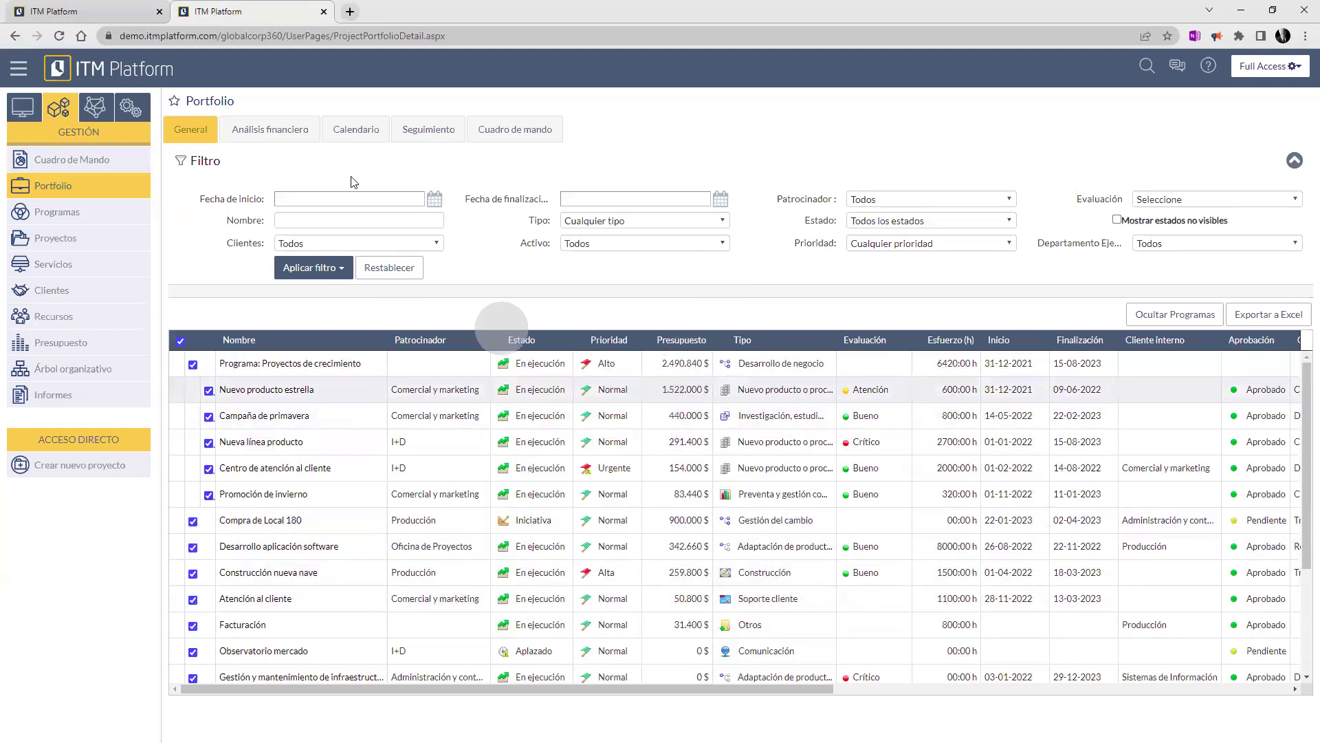
Review the portfolio's financial analysis, first by cost and next by income.
{"action": "left_click", "coordinate": [294, 137]}
{"action": "left_click", "coordinate": [545, 175]}
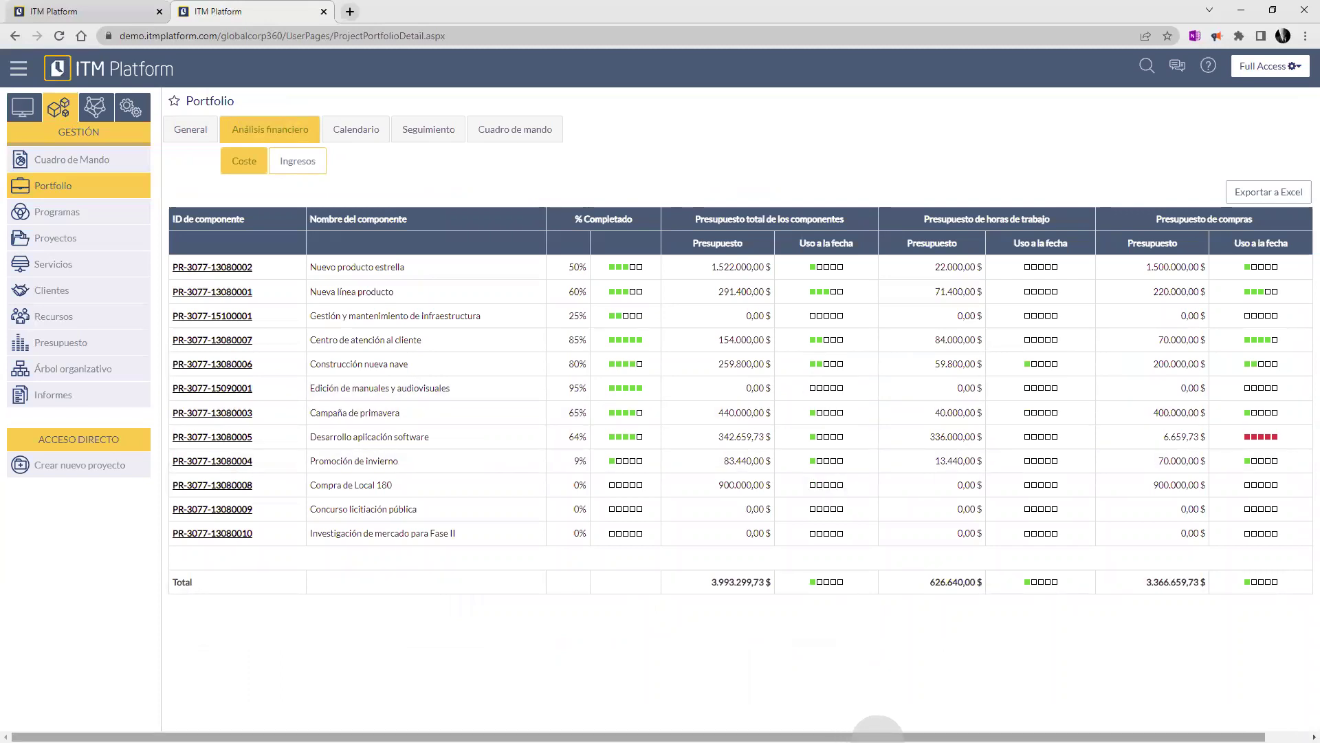
{"action": "left_click_drag", "start_coordinate": [887, 736], "coordinate": [932, 736]}
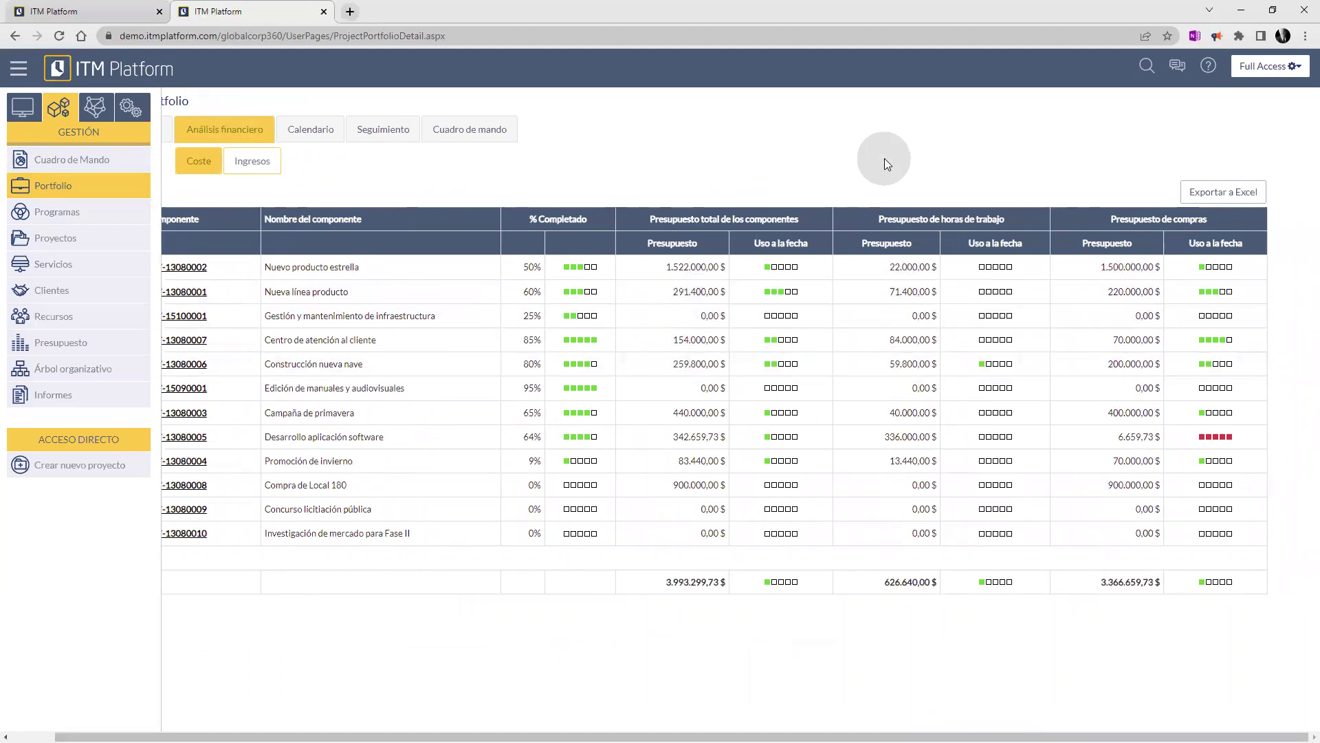
{"action": "left_click", "coordinate": [252, 161]}
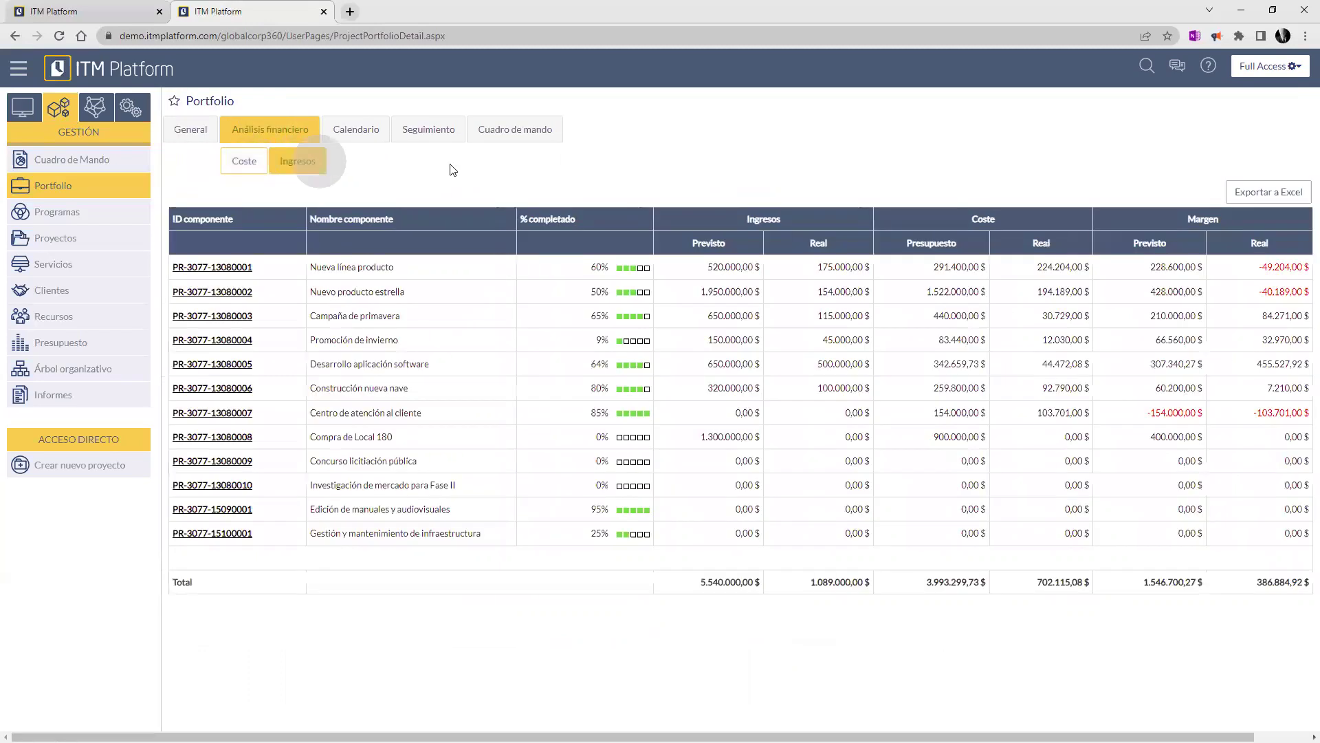
{"action": "left_click", "coordinate": [450, 164]}
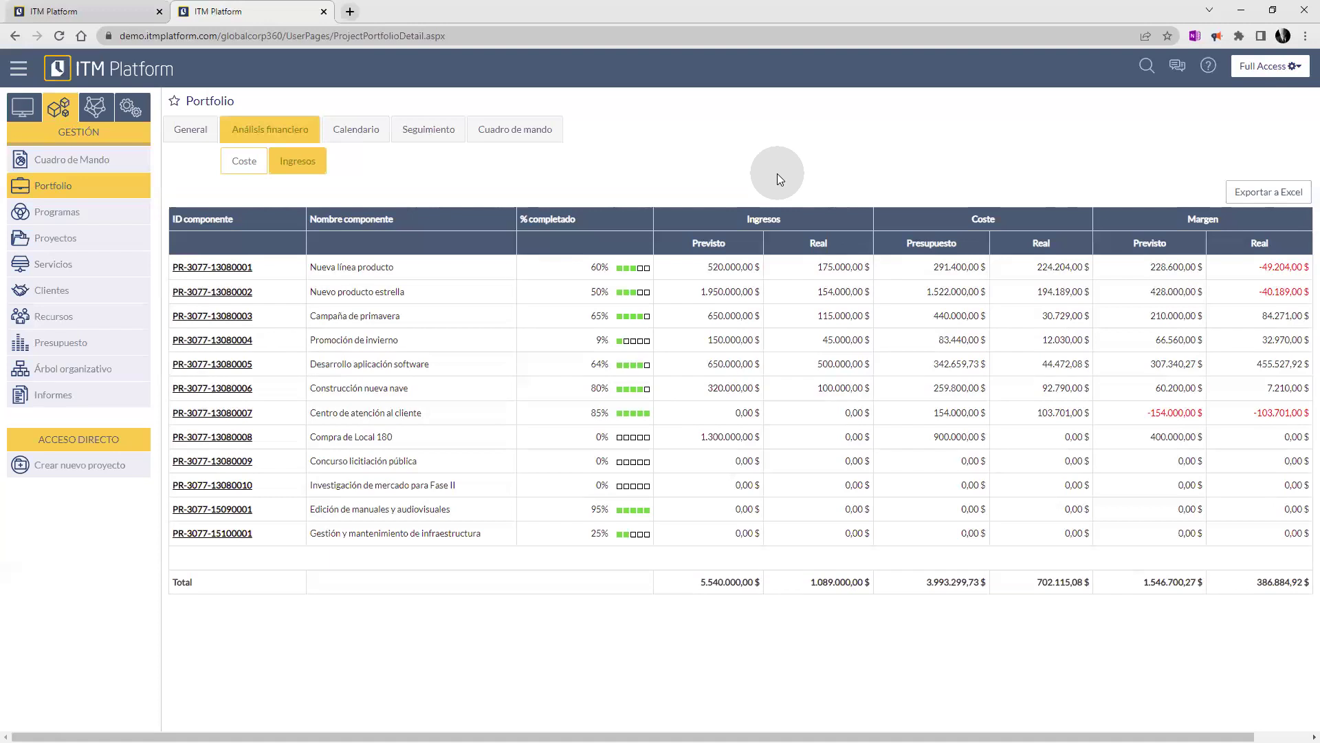
Open the budget of the project Nuevo producto estrella from the project list and expand its total cost breakdown.
{"action": "left_click", "coordinate": [88, 238]}
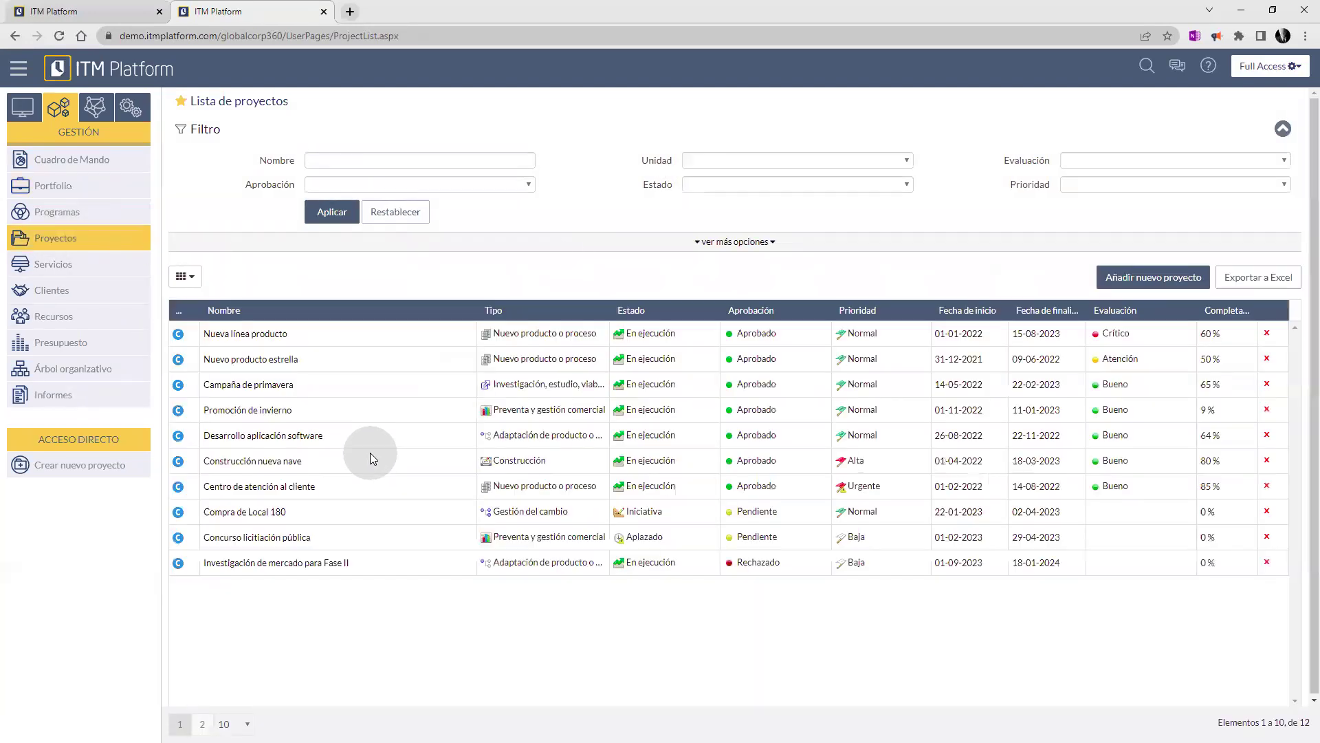
{"action": "mouse_move", "coordinate": [474, 363]}
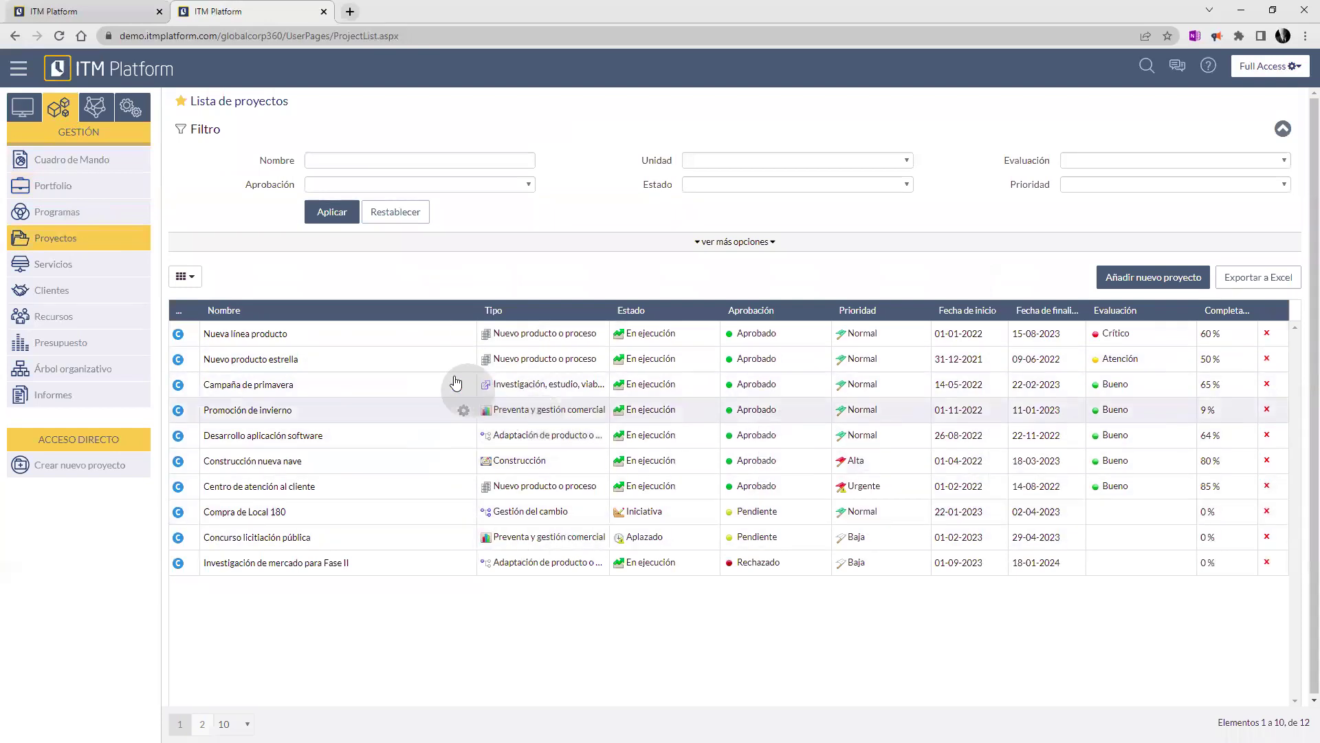
{"action": "left_click", "coordinate": [281, 362]}
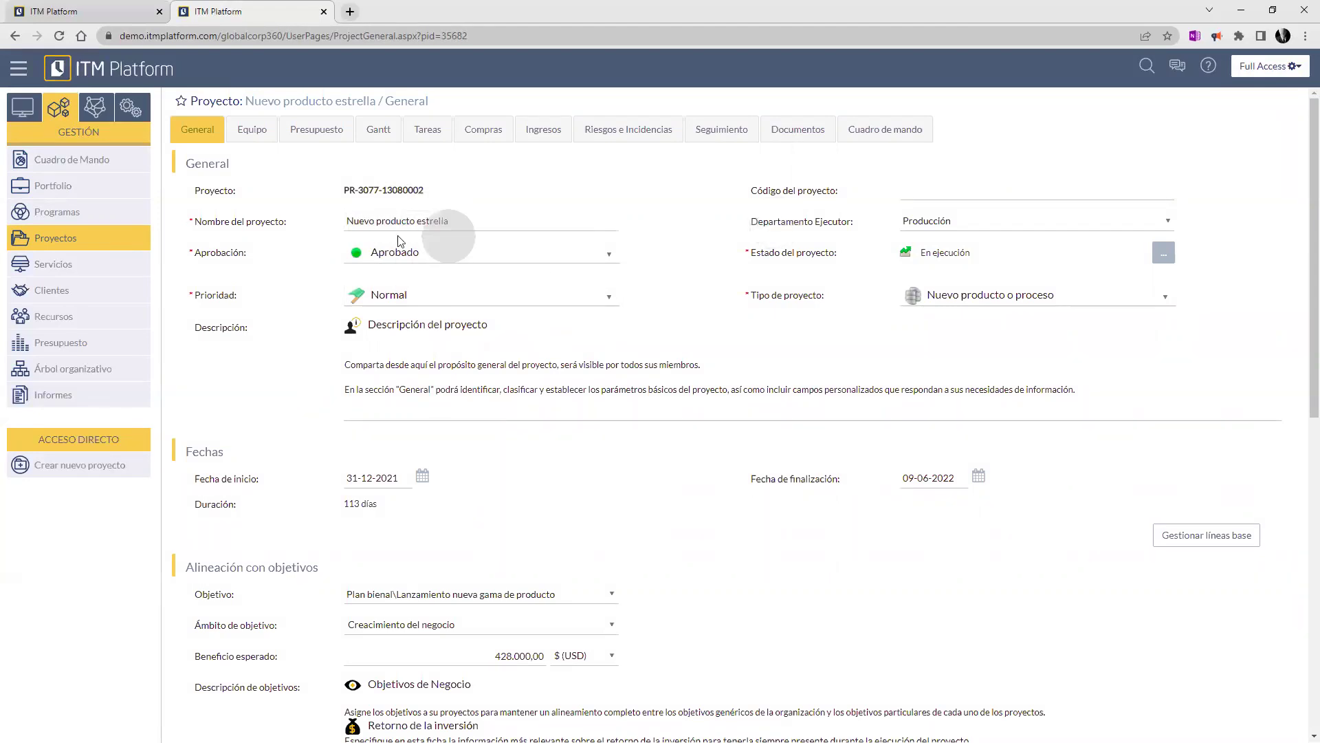
{"action": "left_click", "coordinate": [311, 132]}
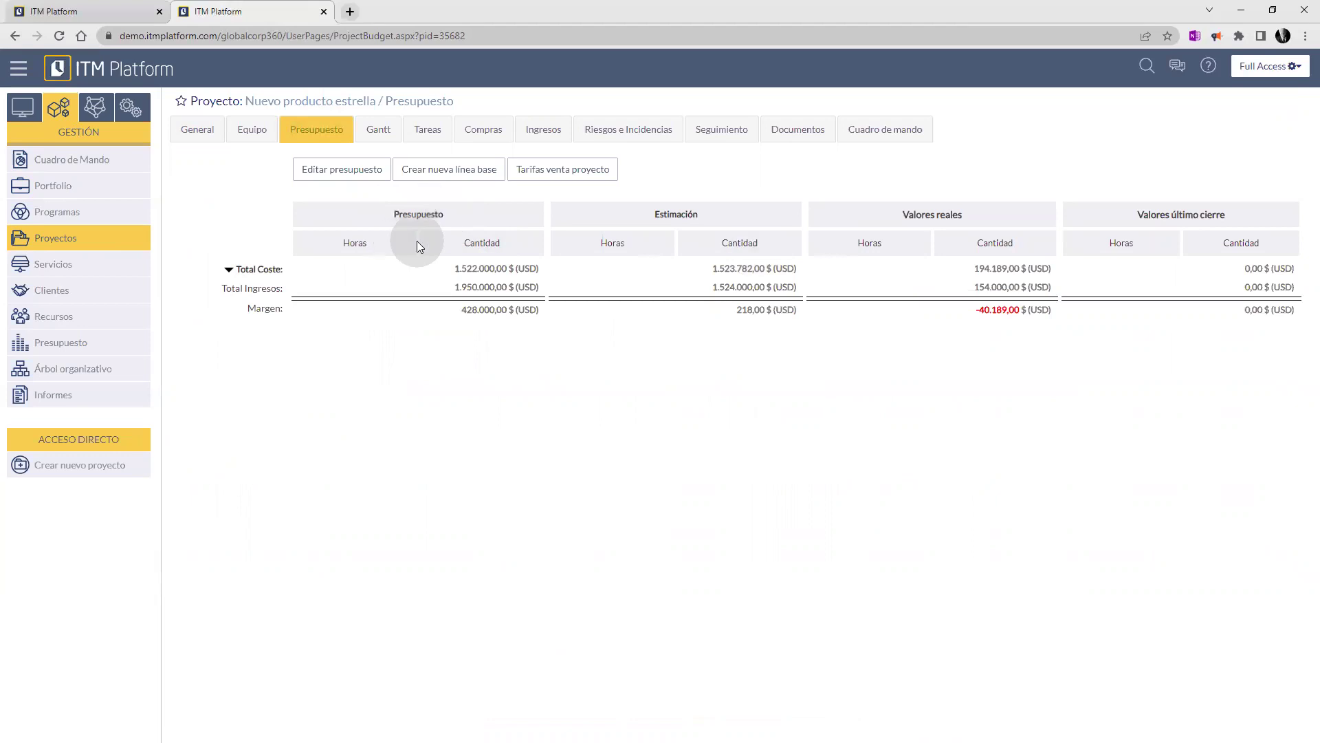
{"action": "left_click", "coordinate": [229, 269]}
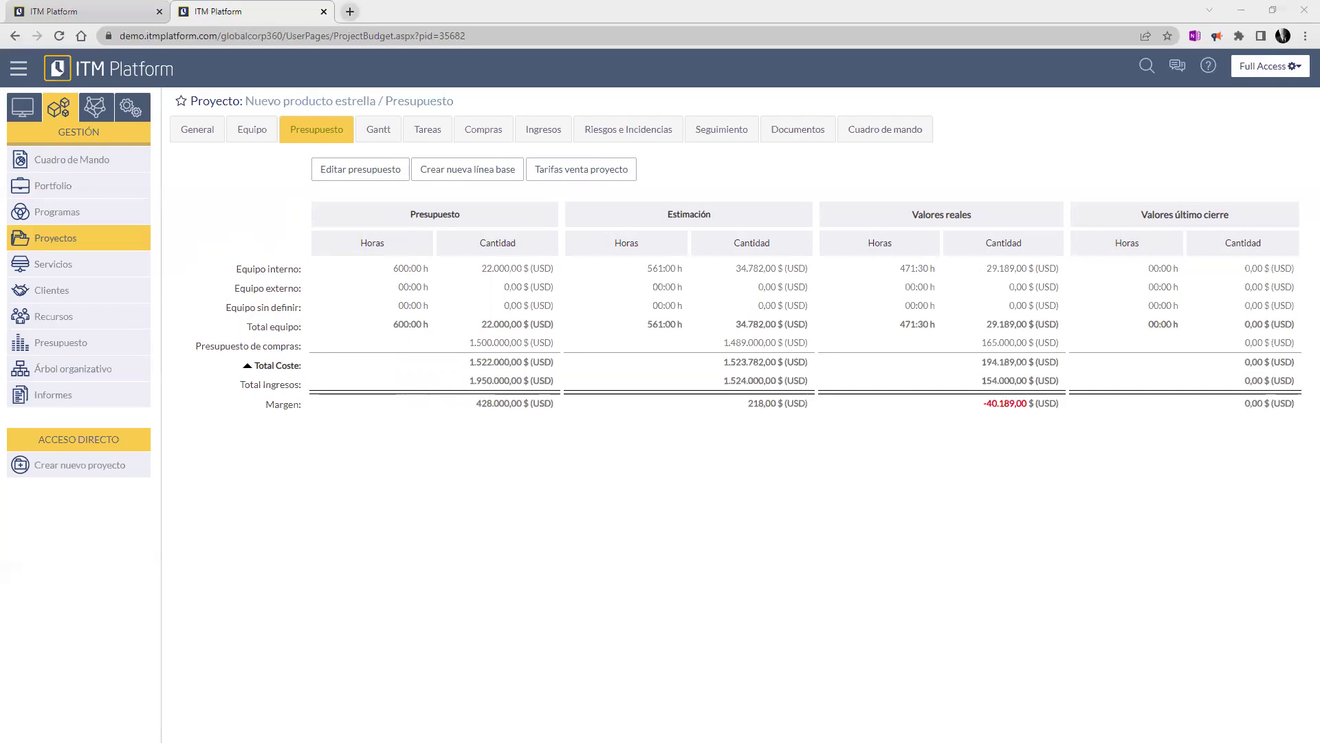
Open the project budget for editing, select the Total Ingresos amount and save without changing it.
{"action": "left_click", "coordinate": [364, 171]}
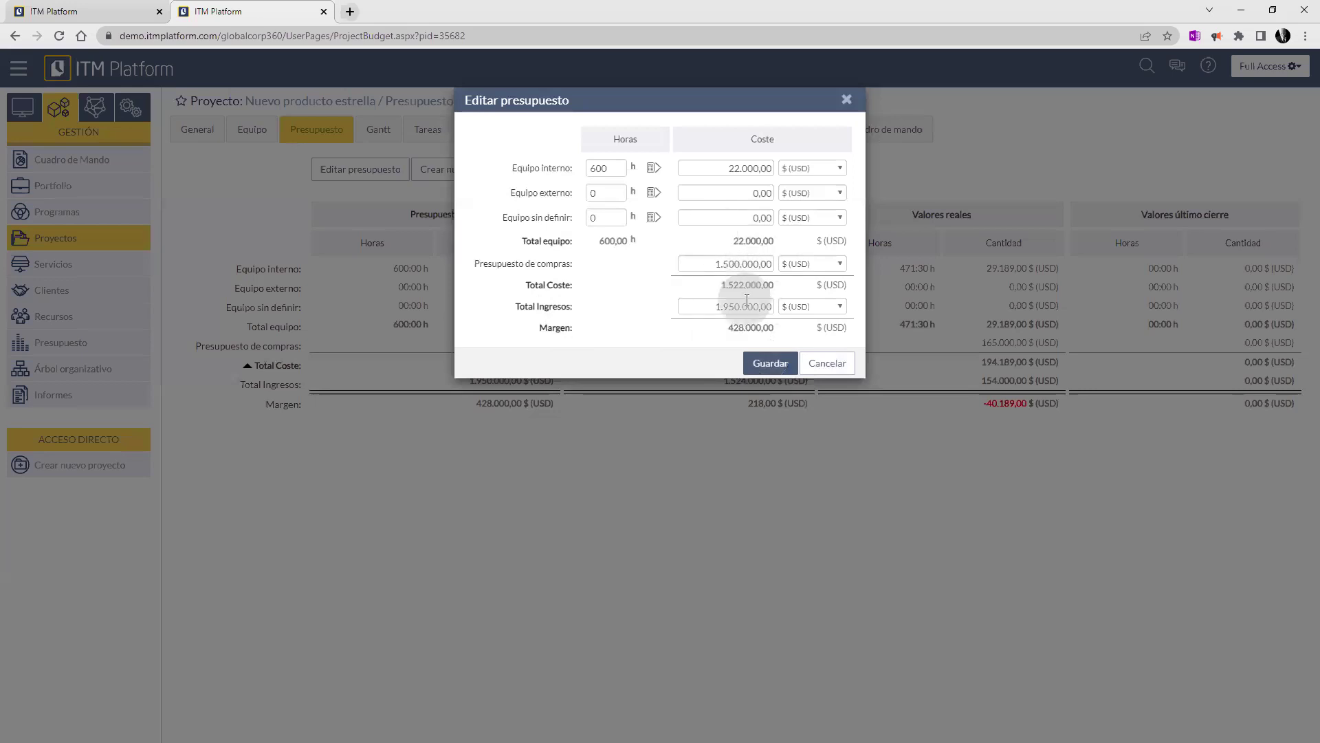
{"action": "left_click", "coordinate": [727, 307]}
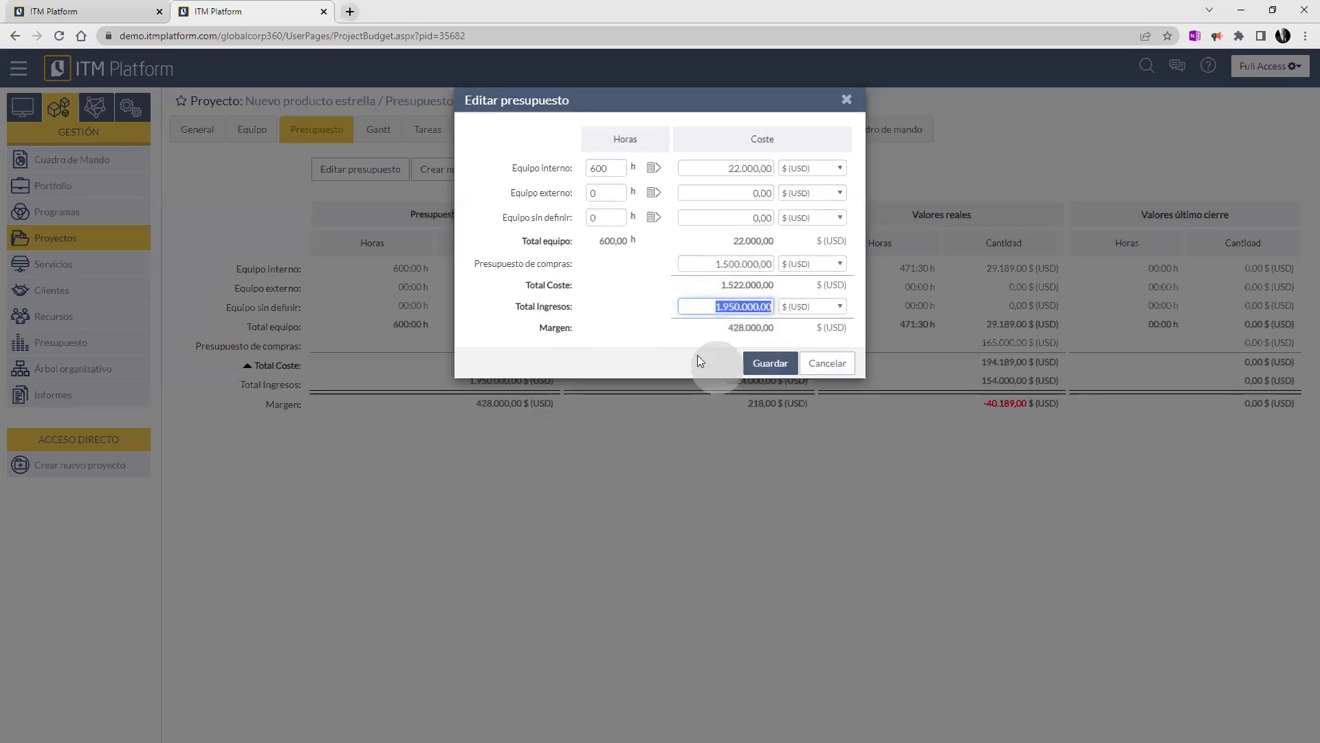
{"action": "left_click", "coordinate": [770, 363]}
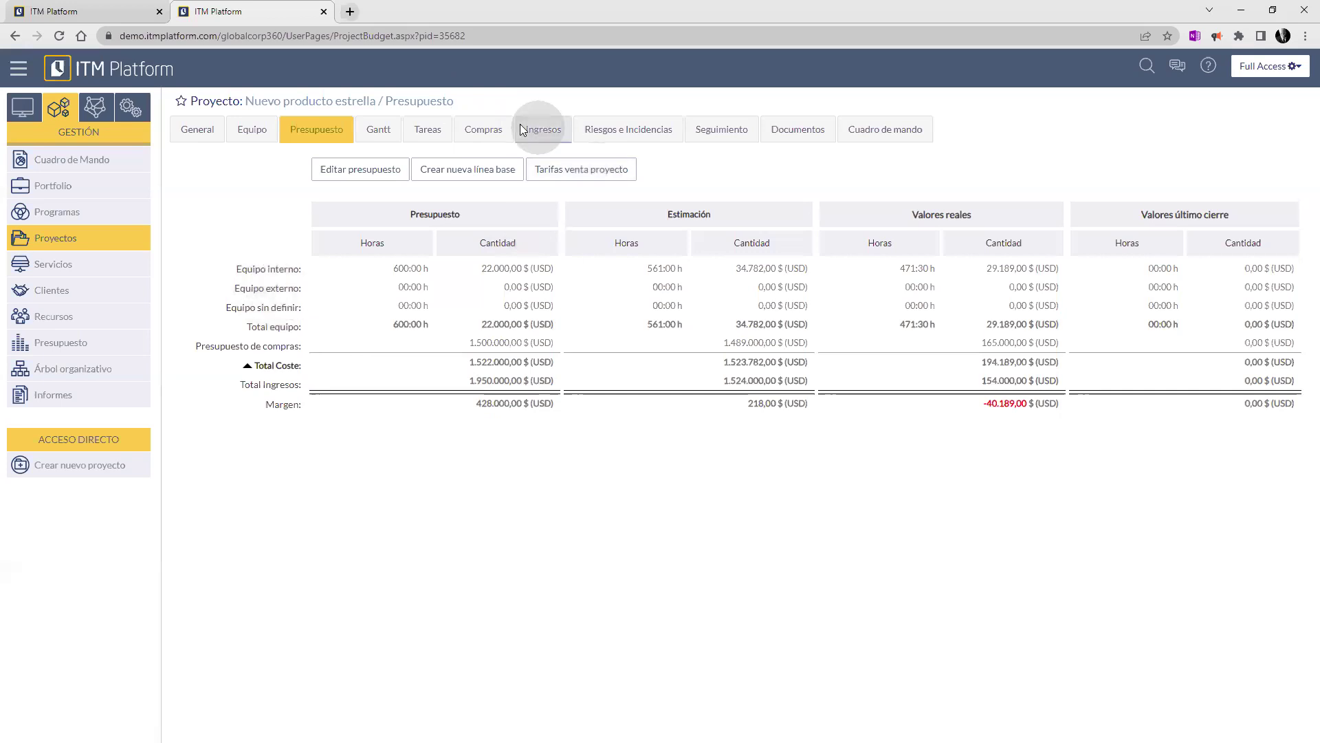
Open the project's income entry Venta excedentes piloto and view the available options for its current status.
{"action": "left_click", "coordinate": [563, 135]}
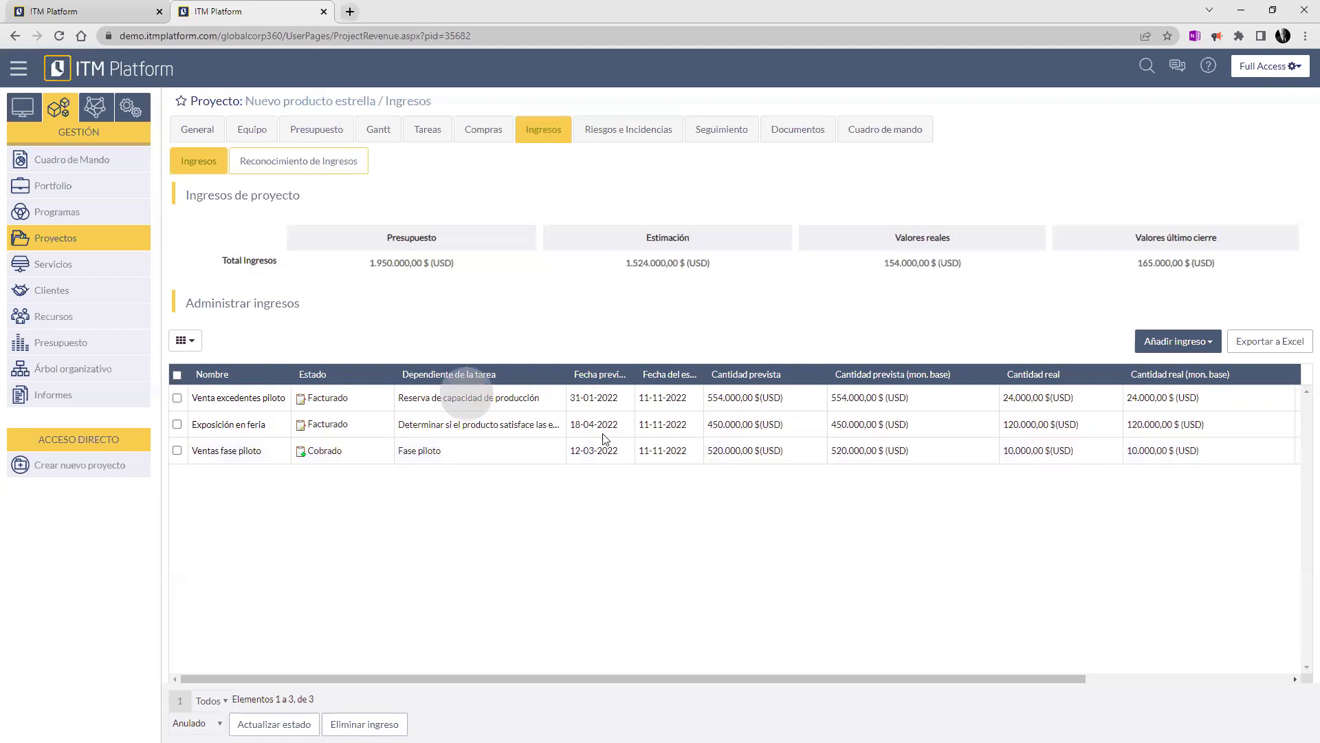
{"action": "left_click", "coordinate": [231, 398]}
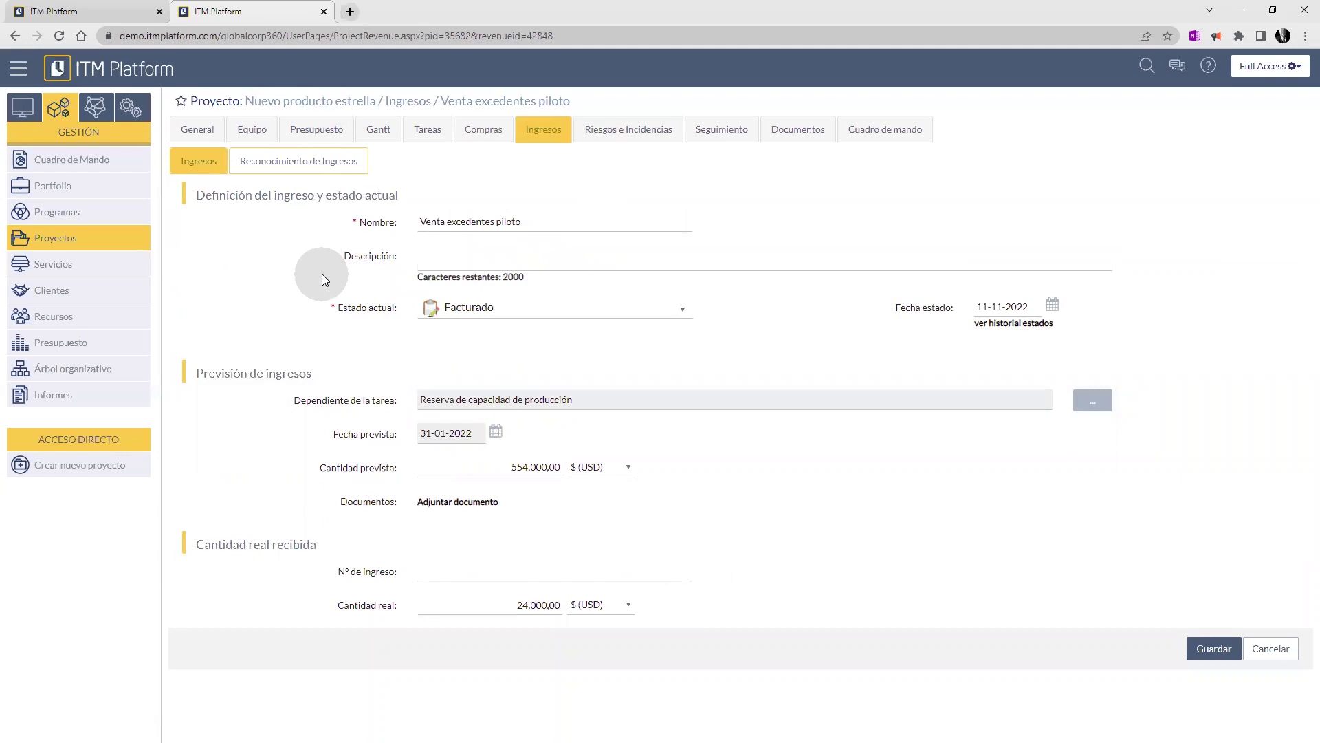
{"action": "left_click", "coordinate": [669, 311]}
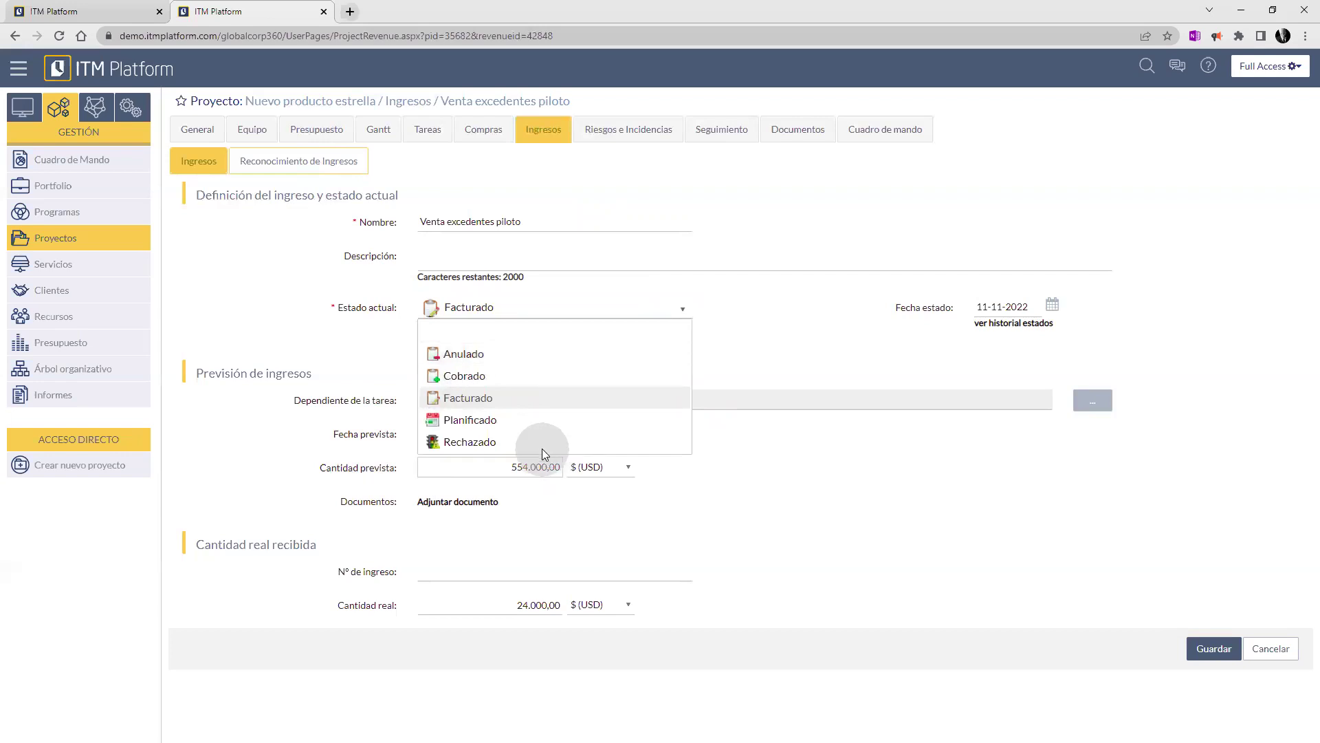
{"action": "left_click", "coordinate": [760, 359]}
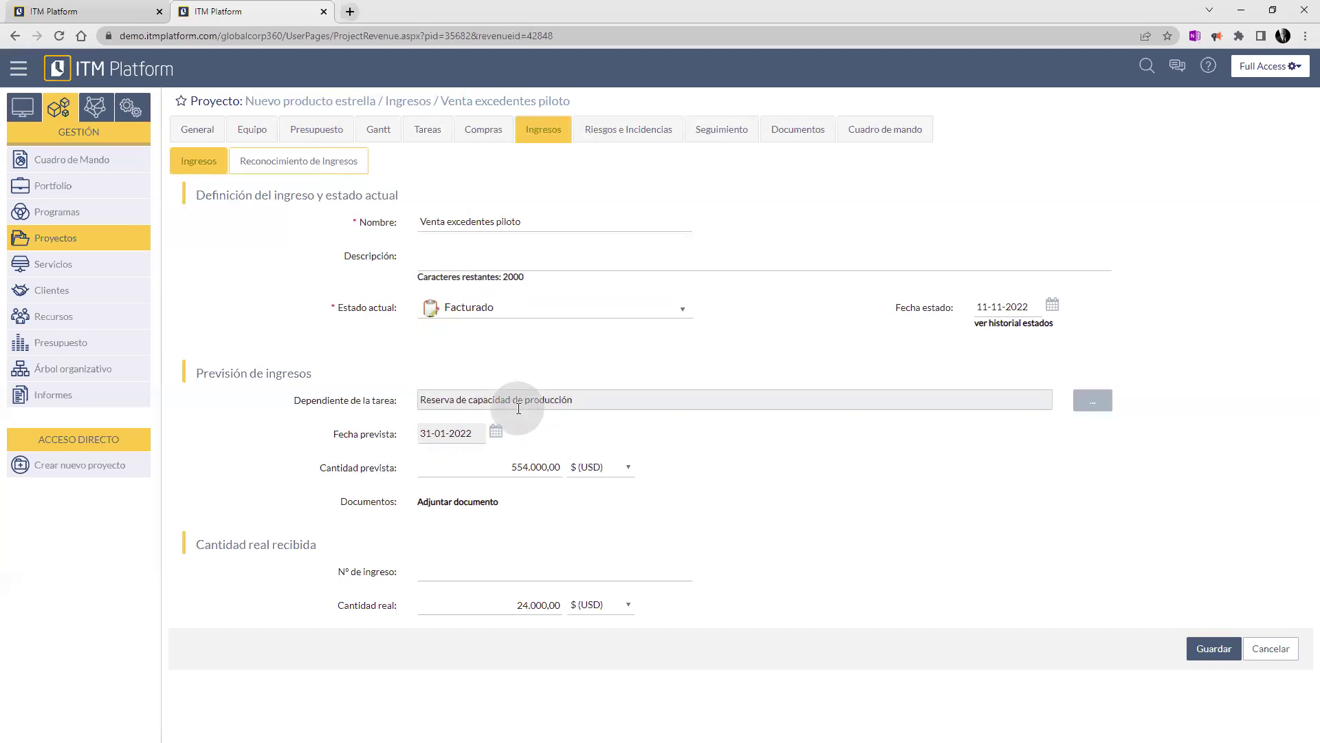
Inspect the income entry's name field and the currency options for its Cantidad prevista.
{"action": "left_click", "coordinate": [477, 232]}
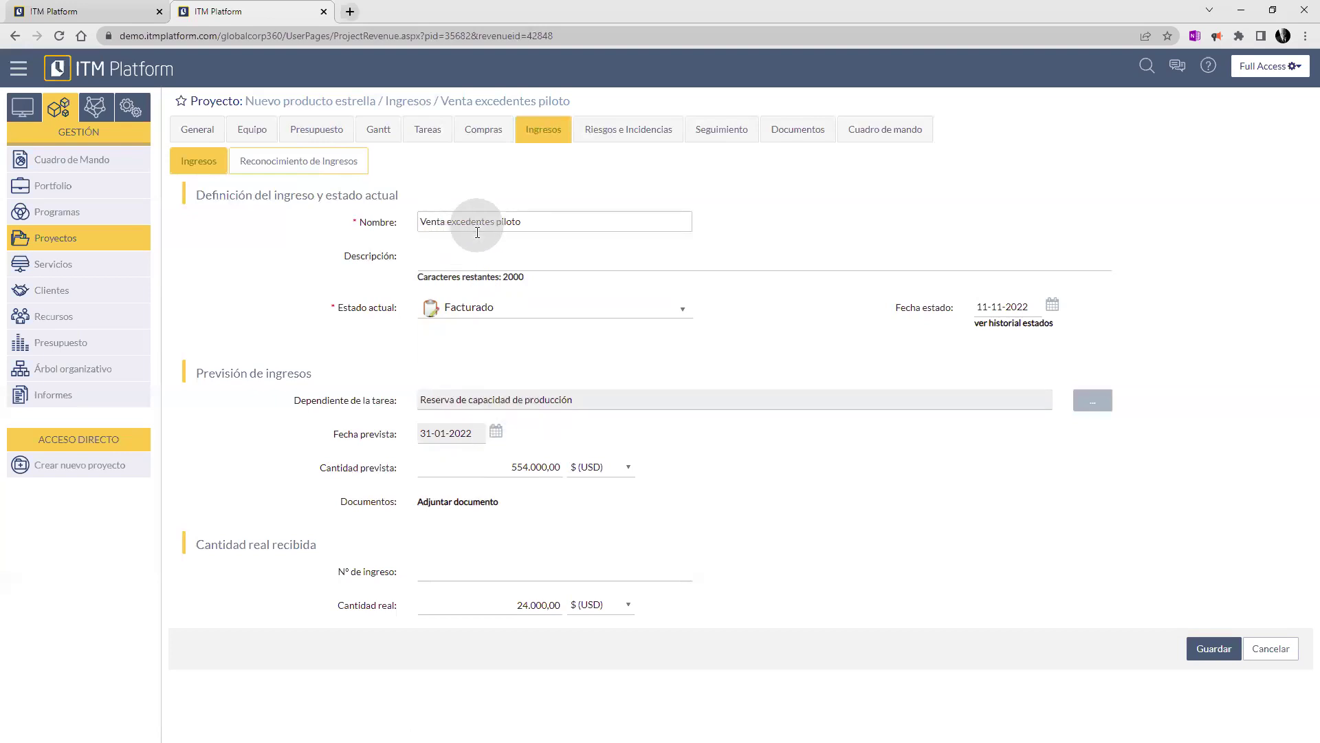
{"action": "left_click", "coordinate": [624, 473]}
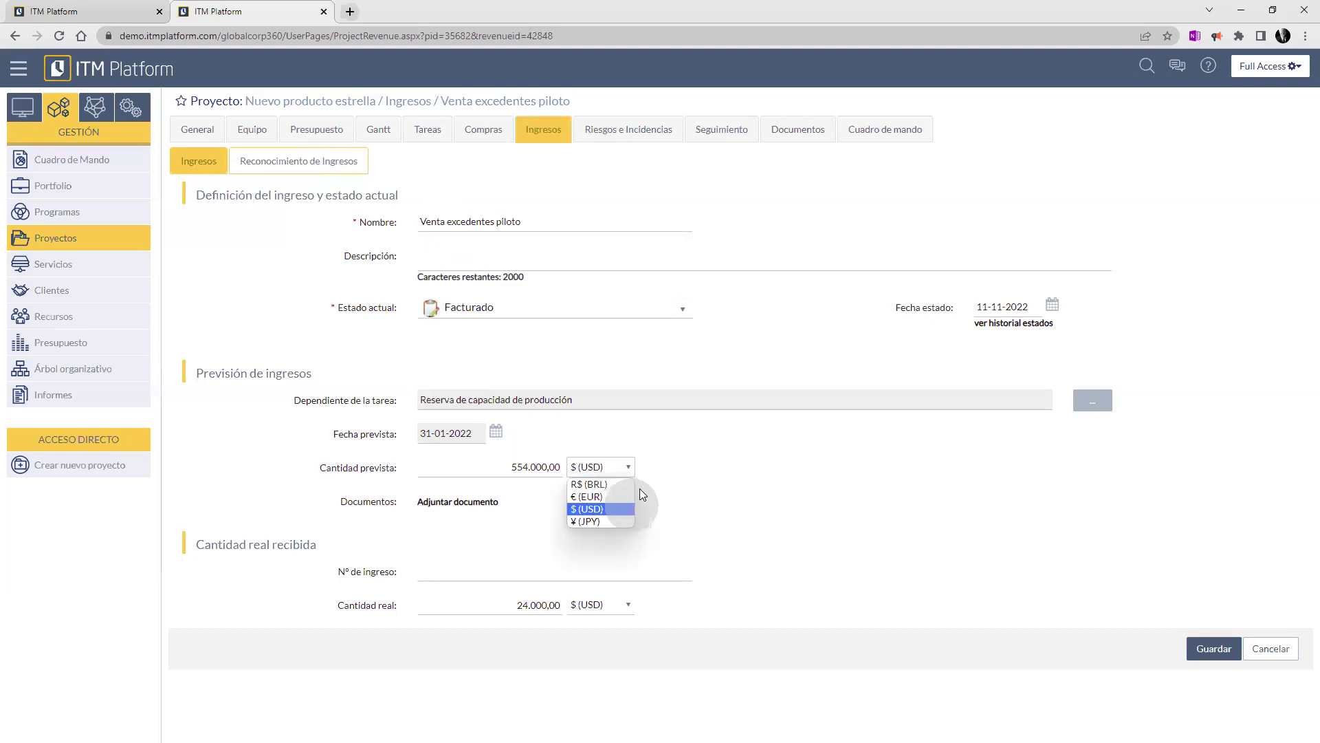
{"action": "left_click", "coordinate": [697, 471]}
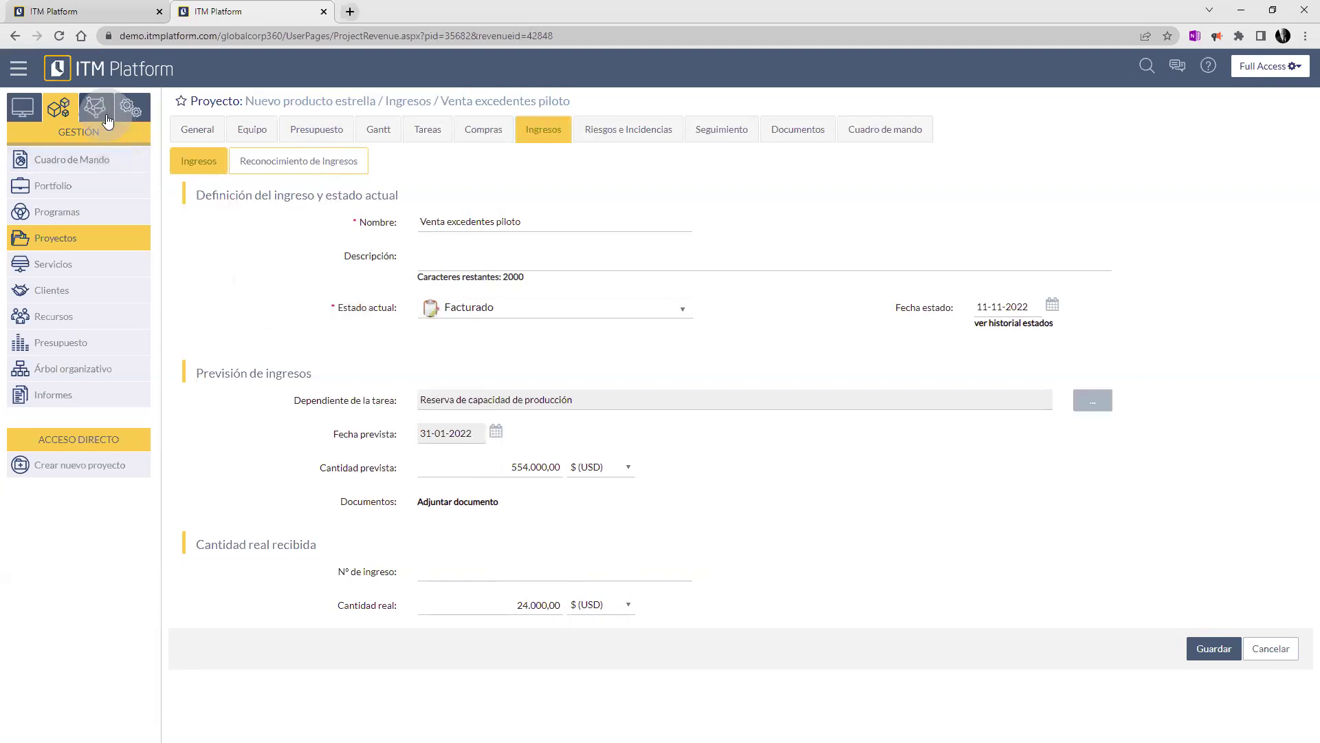
Inspect the Planificado status in the income parameters configuration and leave it without saving.
{"action": "left_click", "coordinate": [135, 109]}
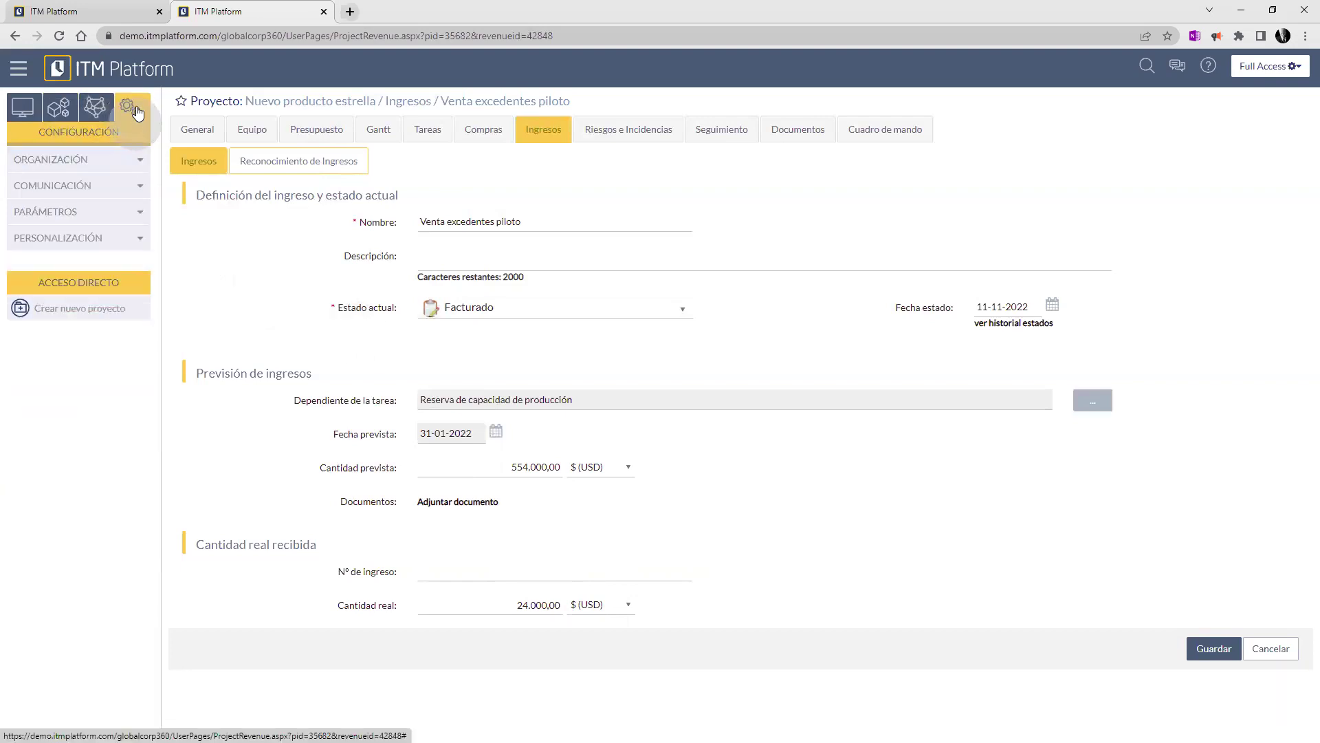
{"action": "left_click", "coordinate": [142, 214]}
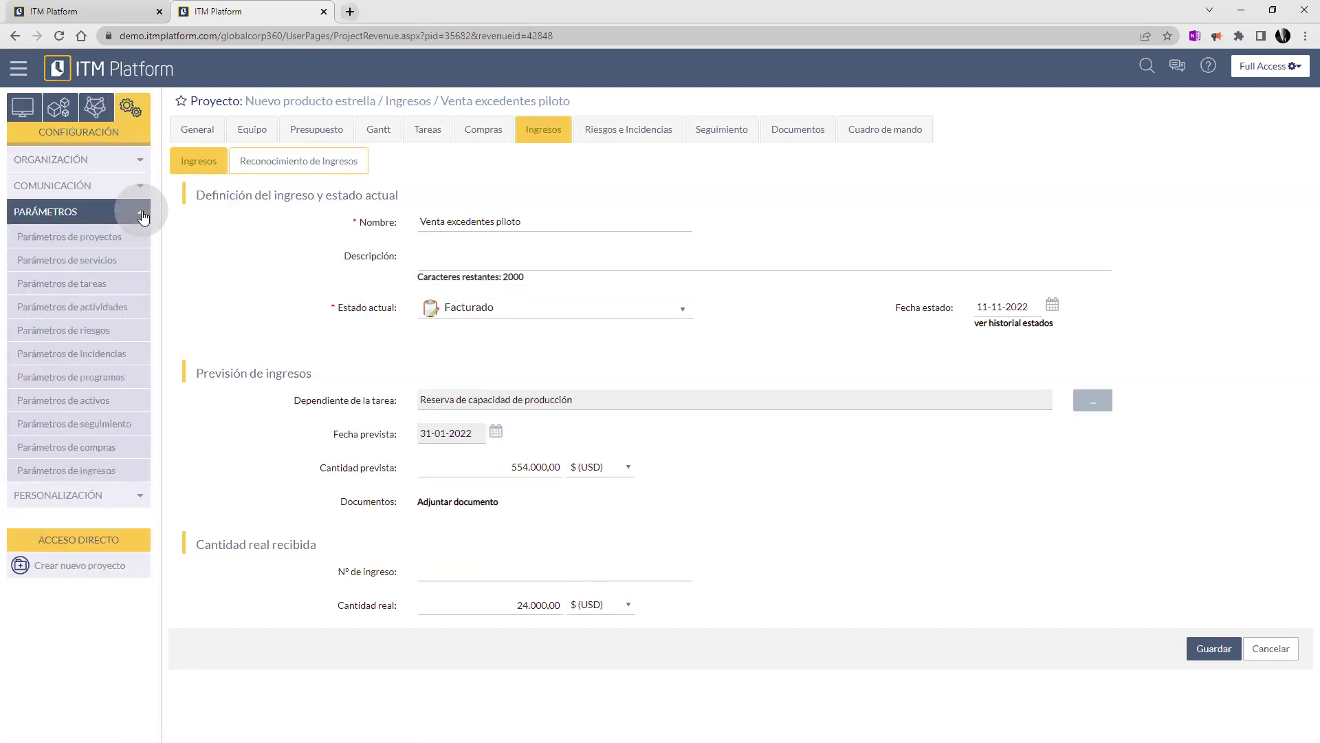
{"action": "left_click", "coordinate": [83, 478]}
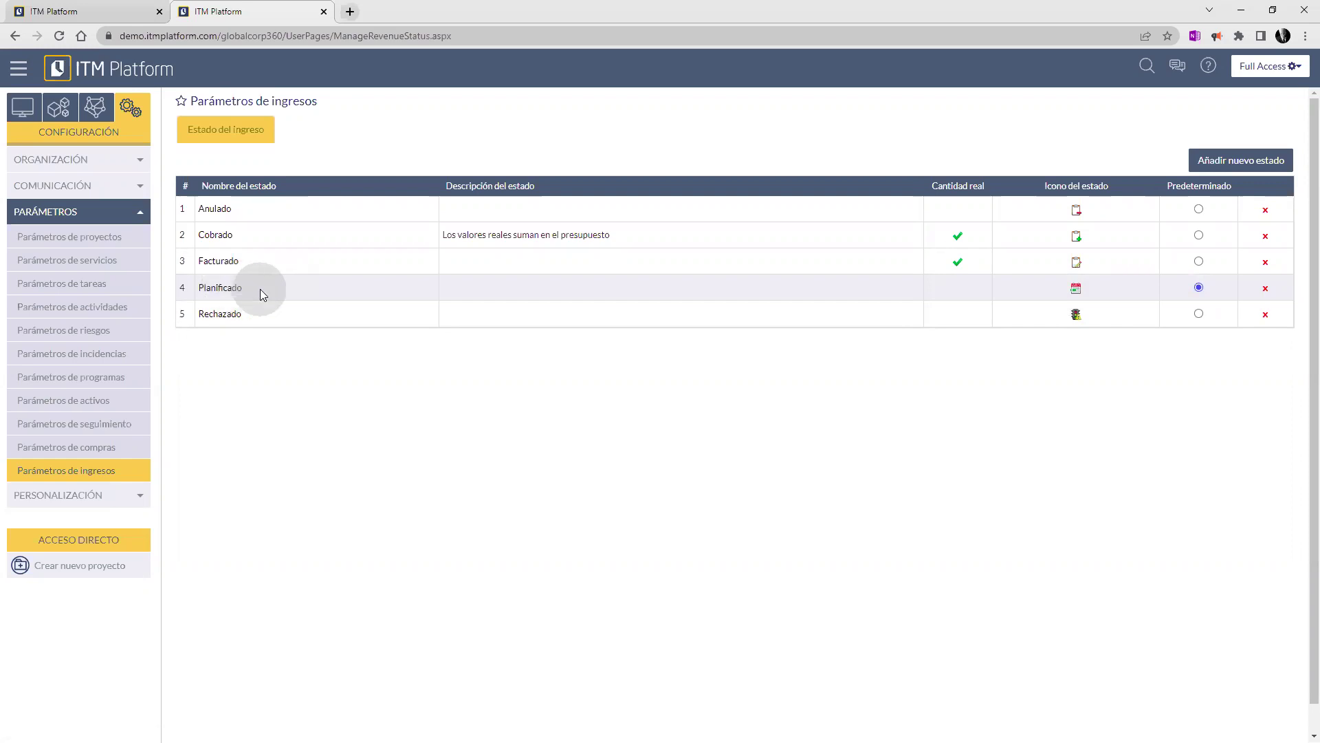
{"action": "left_click", "coordinate": [220, 288]}
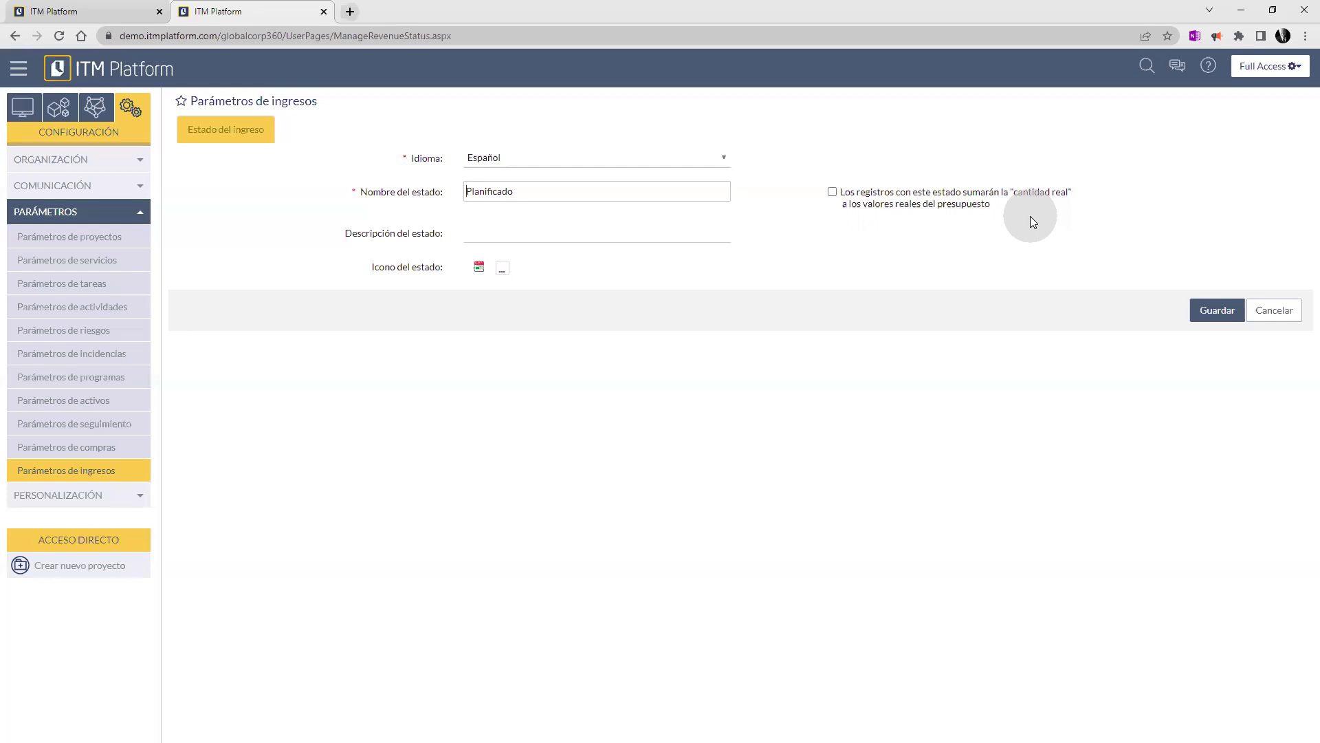
{"action": "left_click", "coordinate": [1271, 308]}
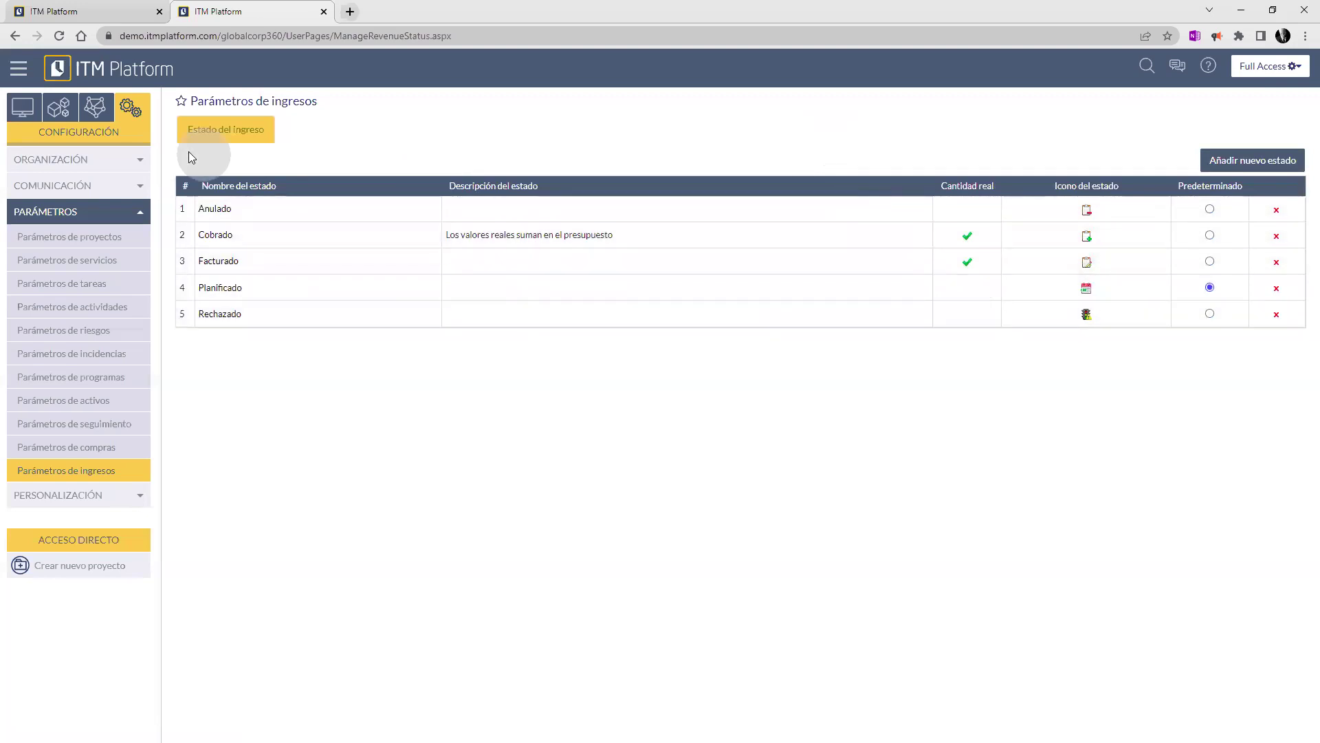
Return to the general data of the project Nuevo producto estrella and view the options for its income forecast model.
{"action": "left_click", "coordinate": [61, 111]}
{"action": "left_click", "coordinate": [58, 238]}
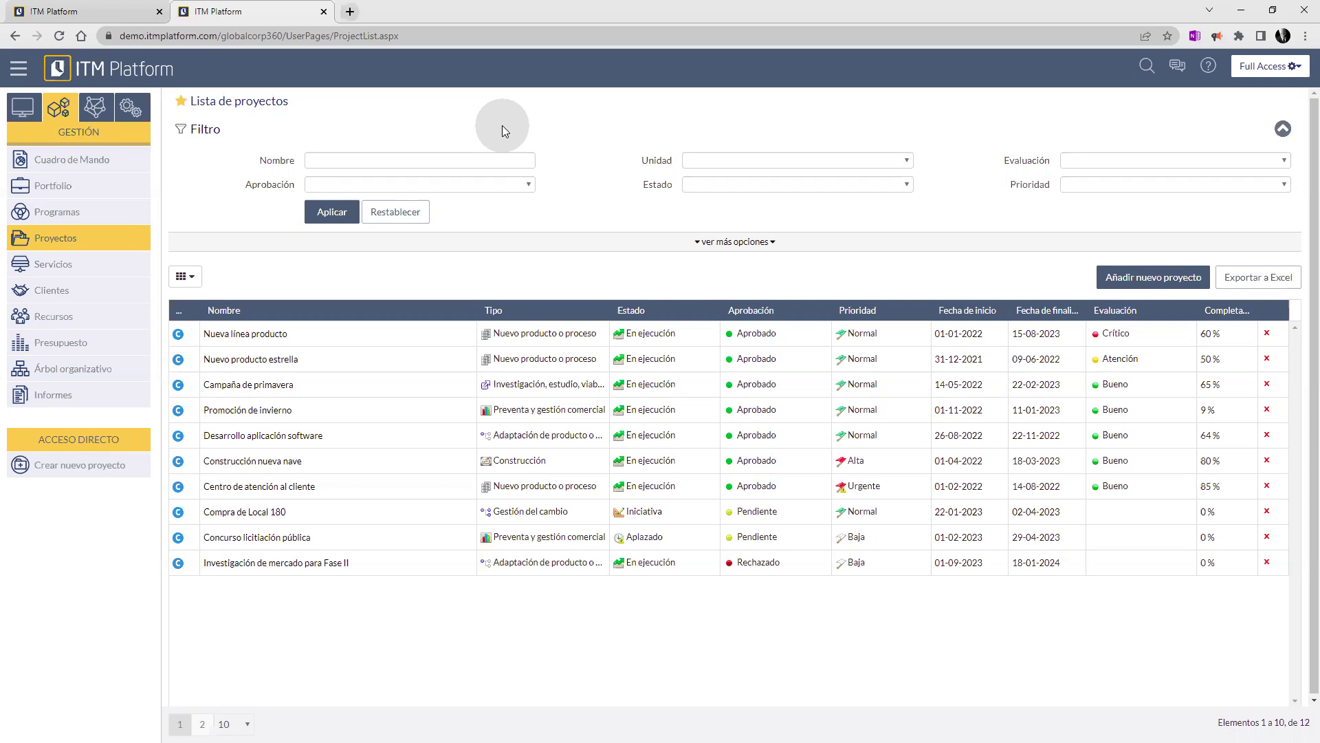
{"action": "left_click", "coordinate": [271, 360]}
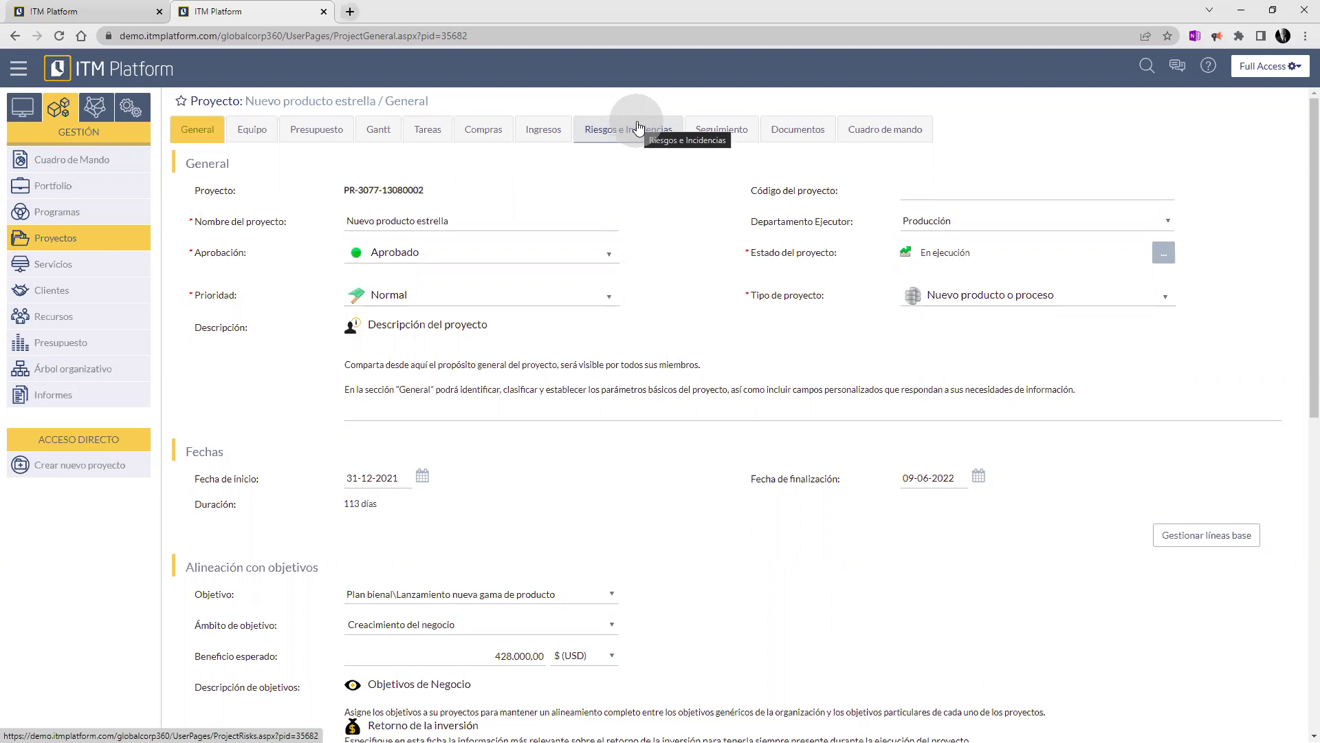
{"action": "scroll", "coordinate": [994, 477], "scroll_direction": "down", "scroll_amount": 9}
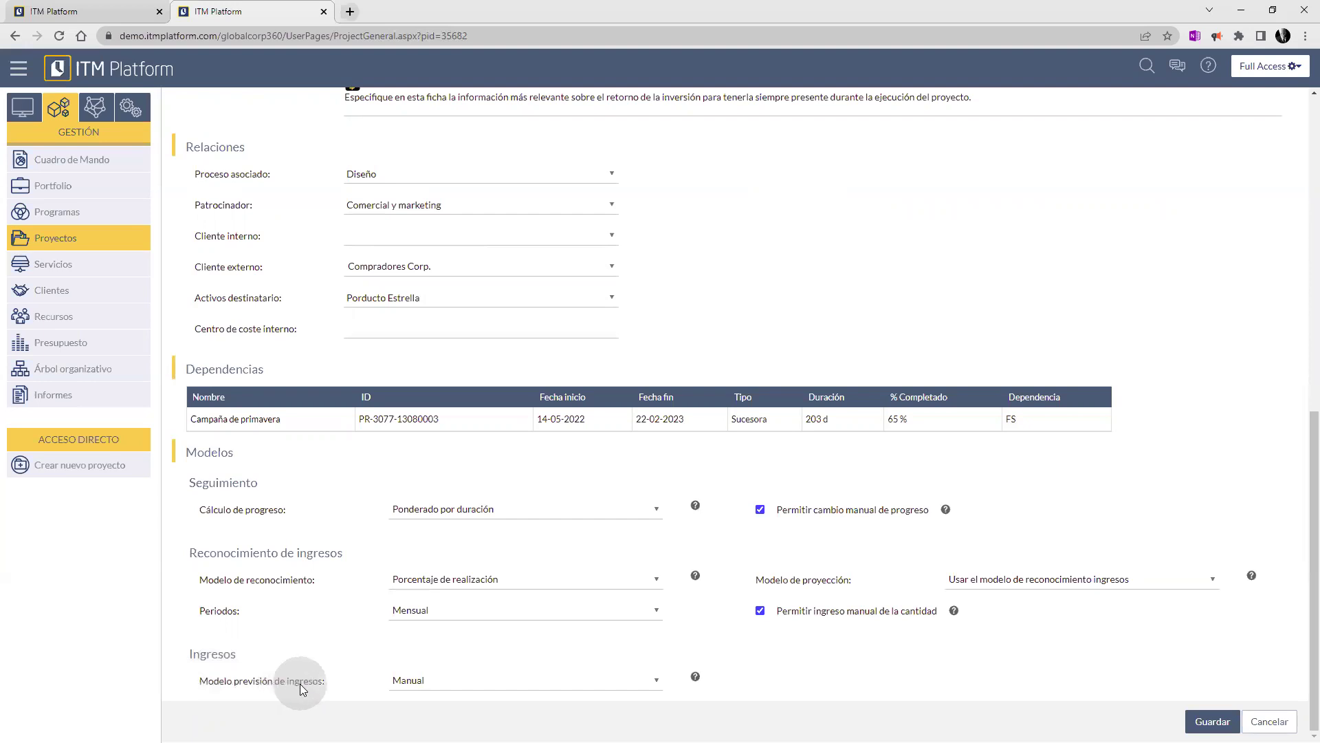
{"action": "left_click", "coordinate": [659, 682]}
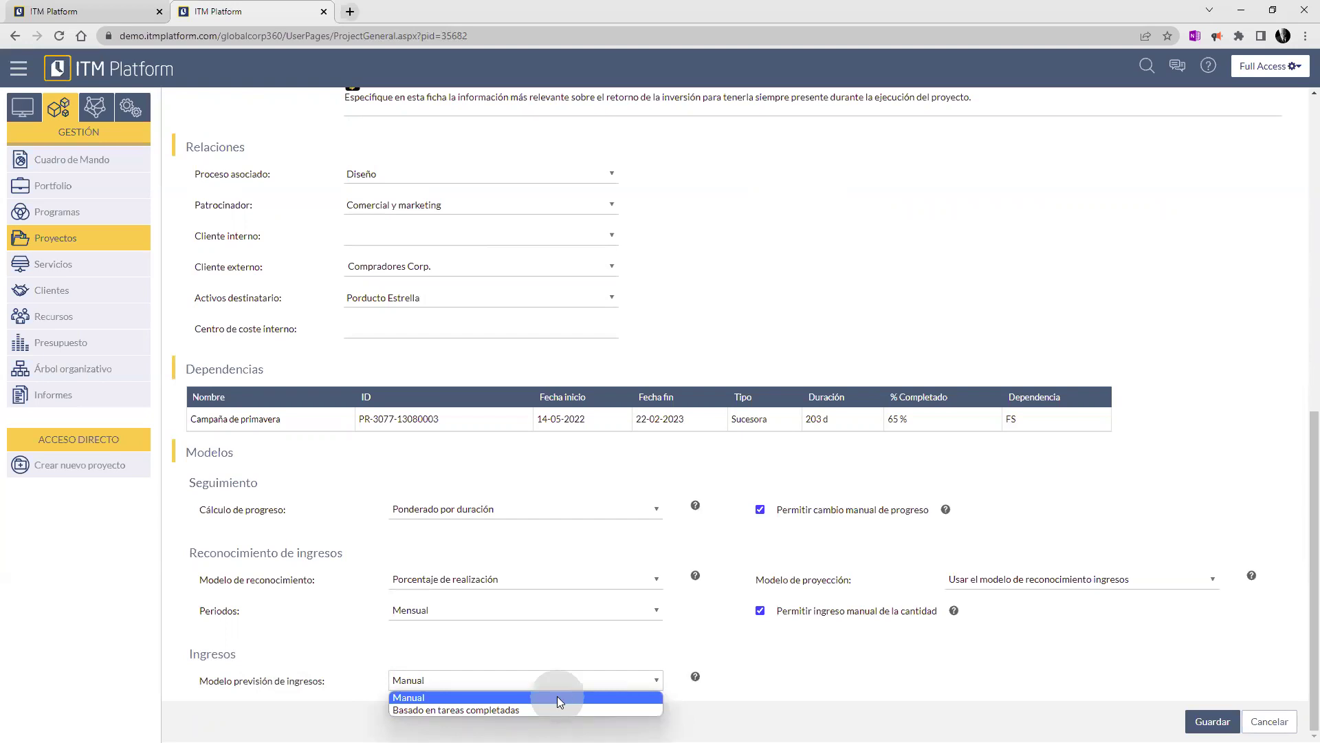
{"action": "left_click", "coordinate": [854, 673]}
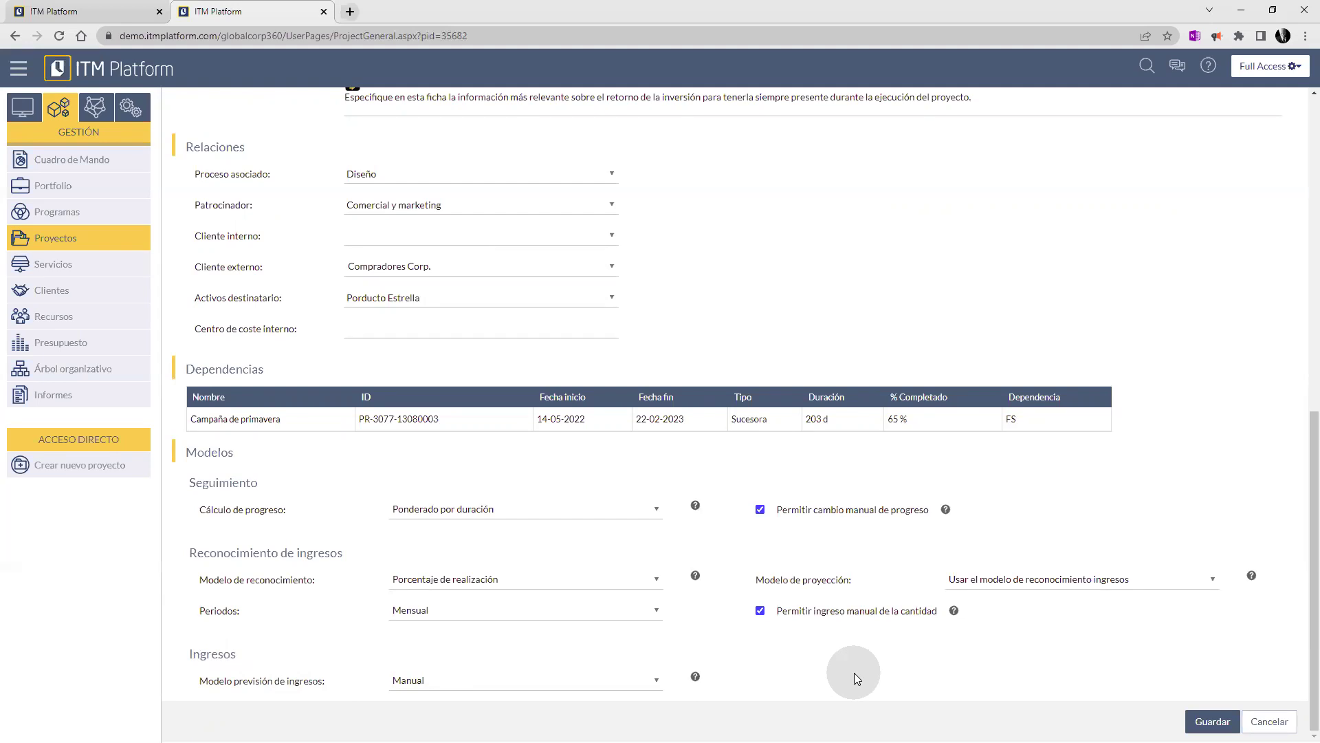
Switch the project's income forecast model to Basado en tareas completadas and back to Manual.
{"action": "left_click", "coordinate": [659, 684]}
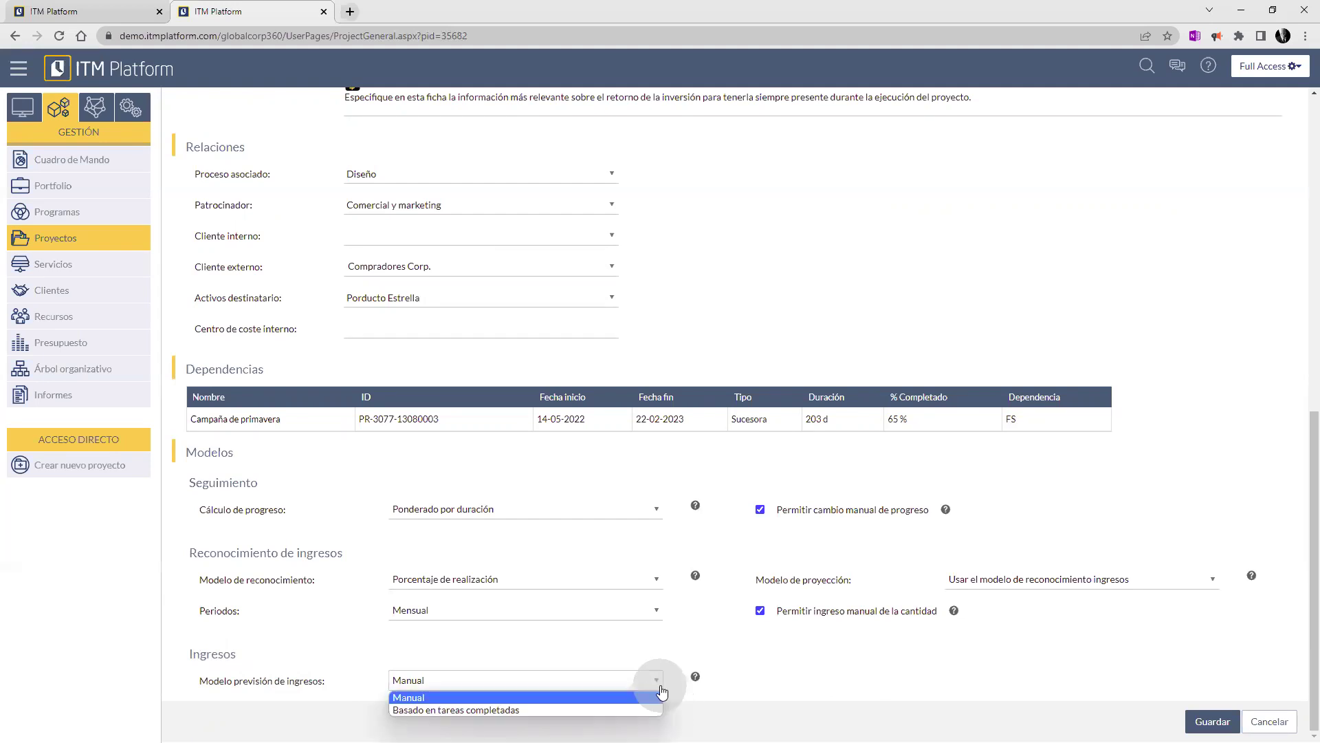
{"action": "left_click", "coordinate": [646, 709]}
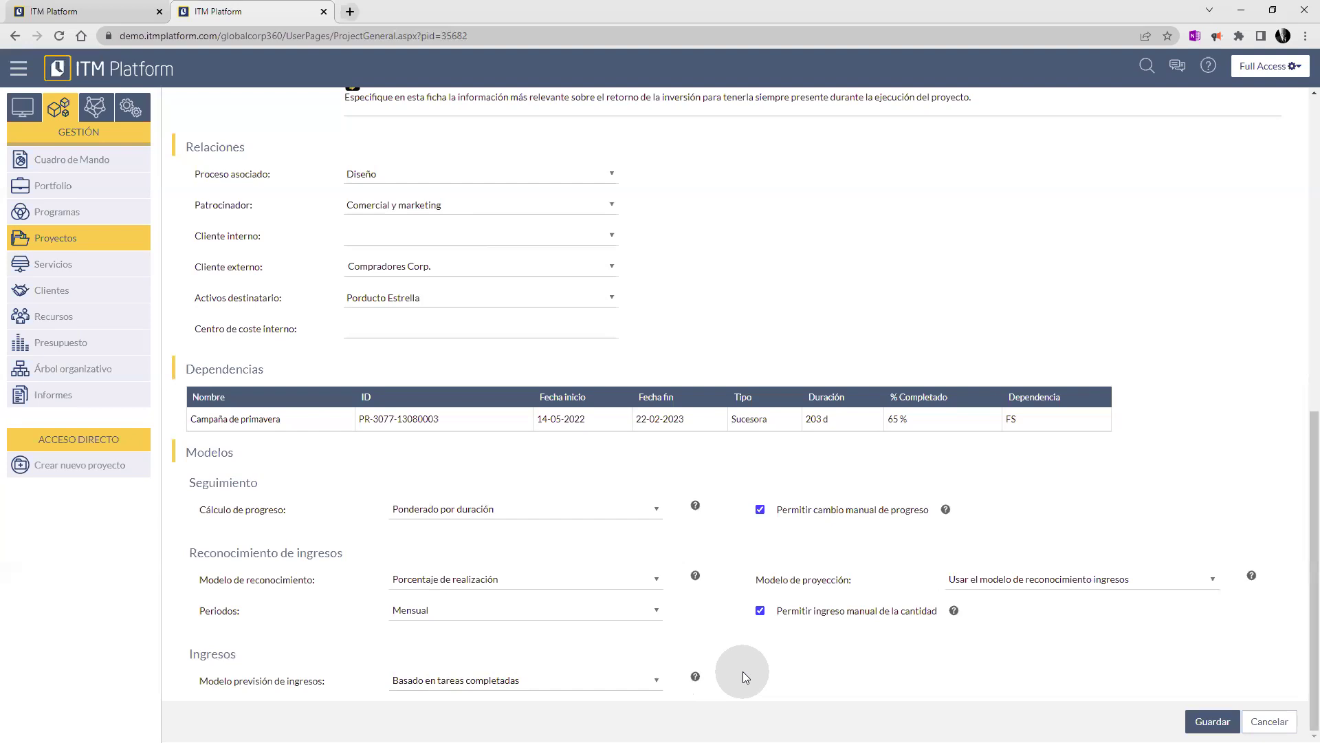
{"action": "mouse_move", "coordinate": [697, 675]}
{"action": "left_click", "coordinate": [646, 681]}
{"action": "left_click", "coordinate": [629, 695]}
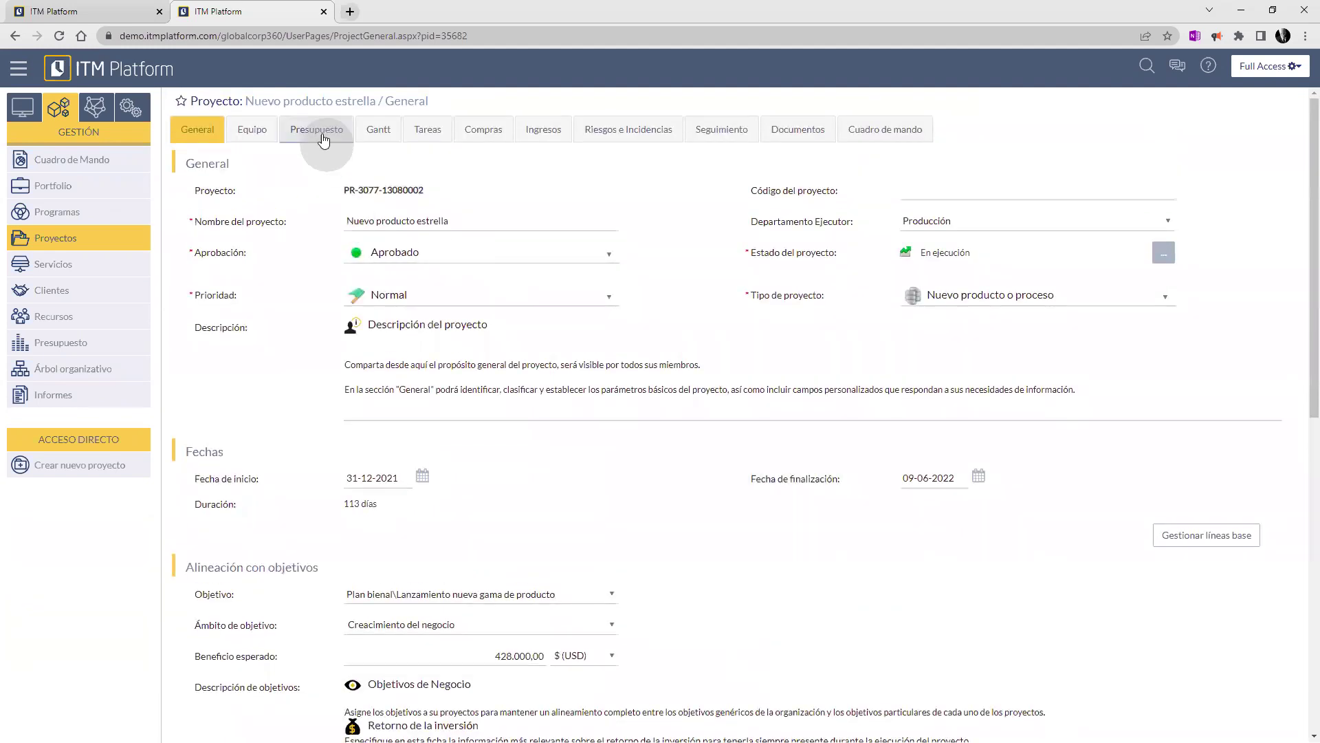
Review the project's budget with the Total Coste breakdown expanded, and view the project's task list.
{"action": "left_click", "coordinate": [324, 140]}
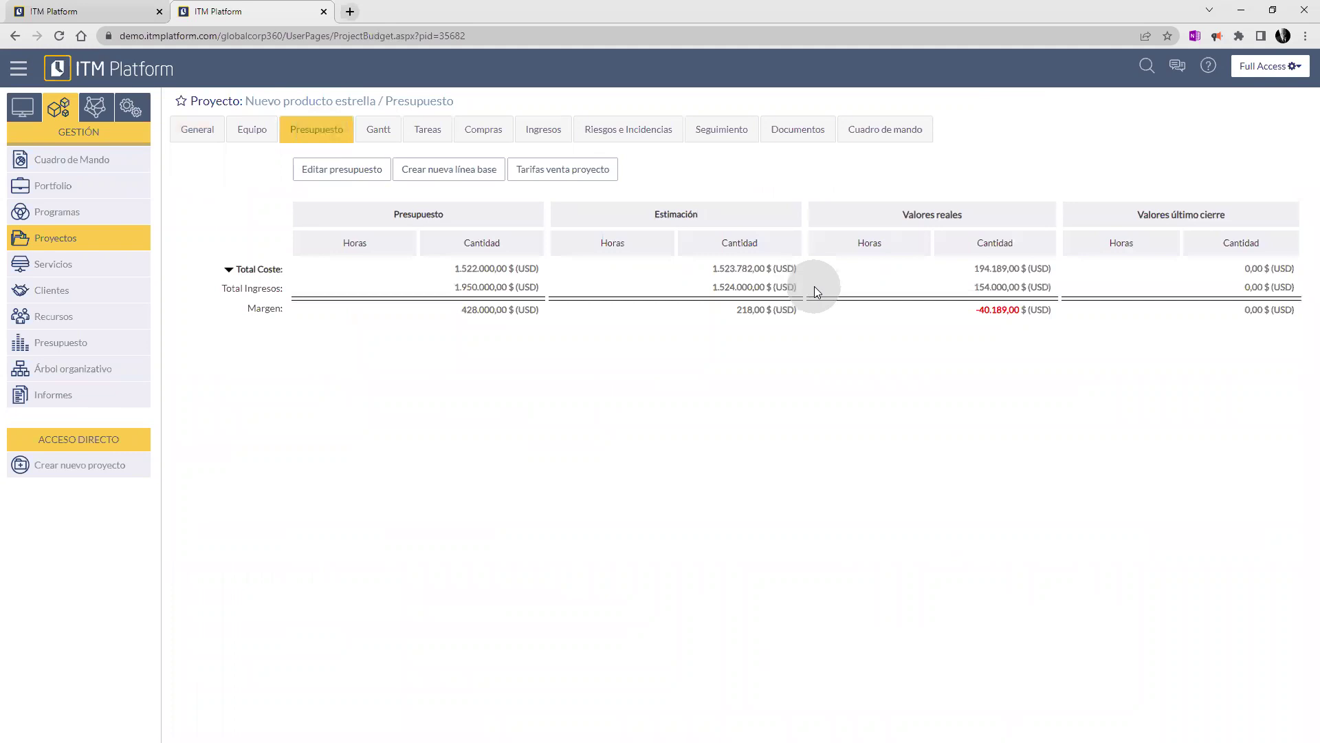
{"action": "left_click", "coordinate": [233, 269]}
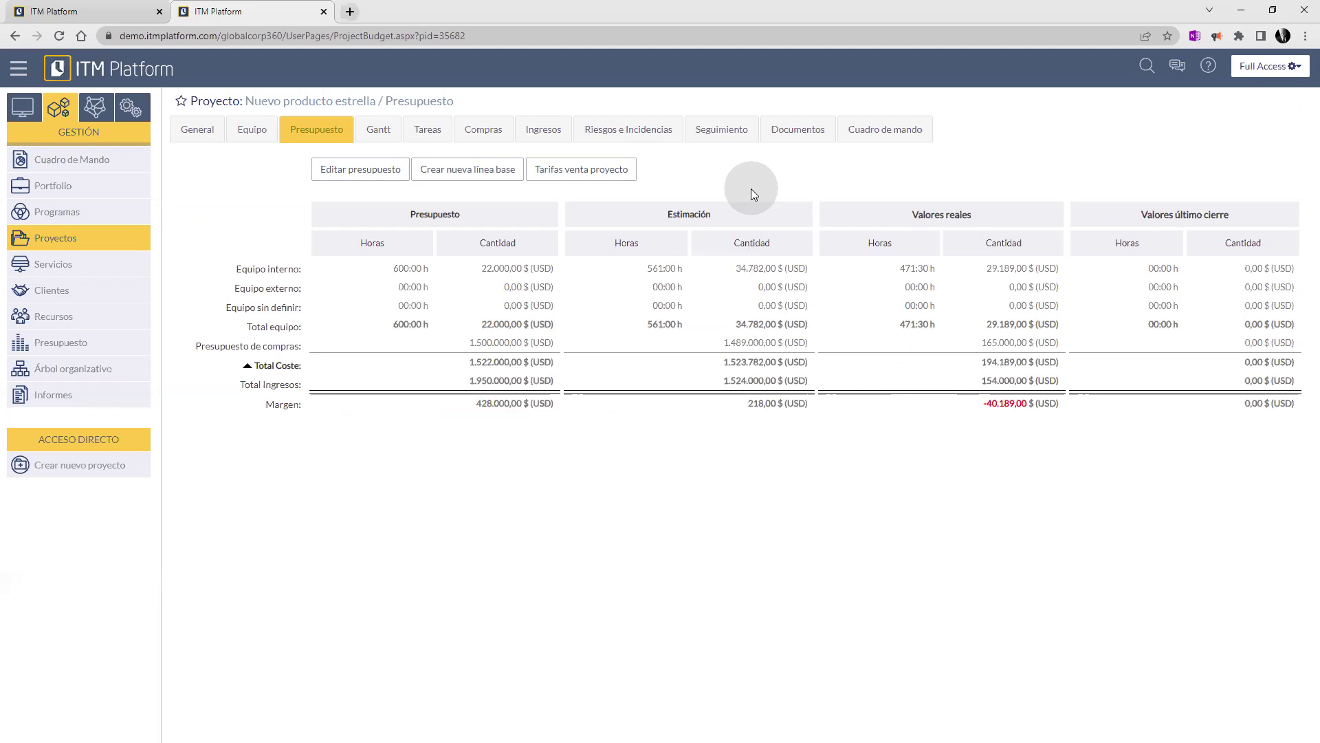
{"action": "left_click", "coordinate": [432, 143]}
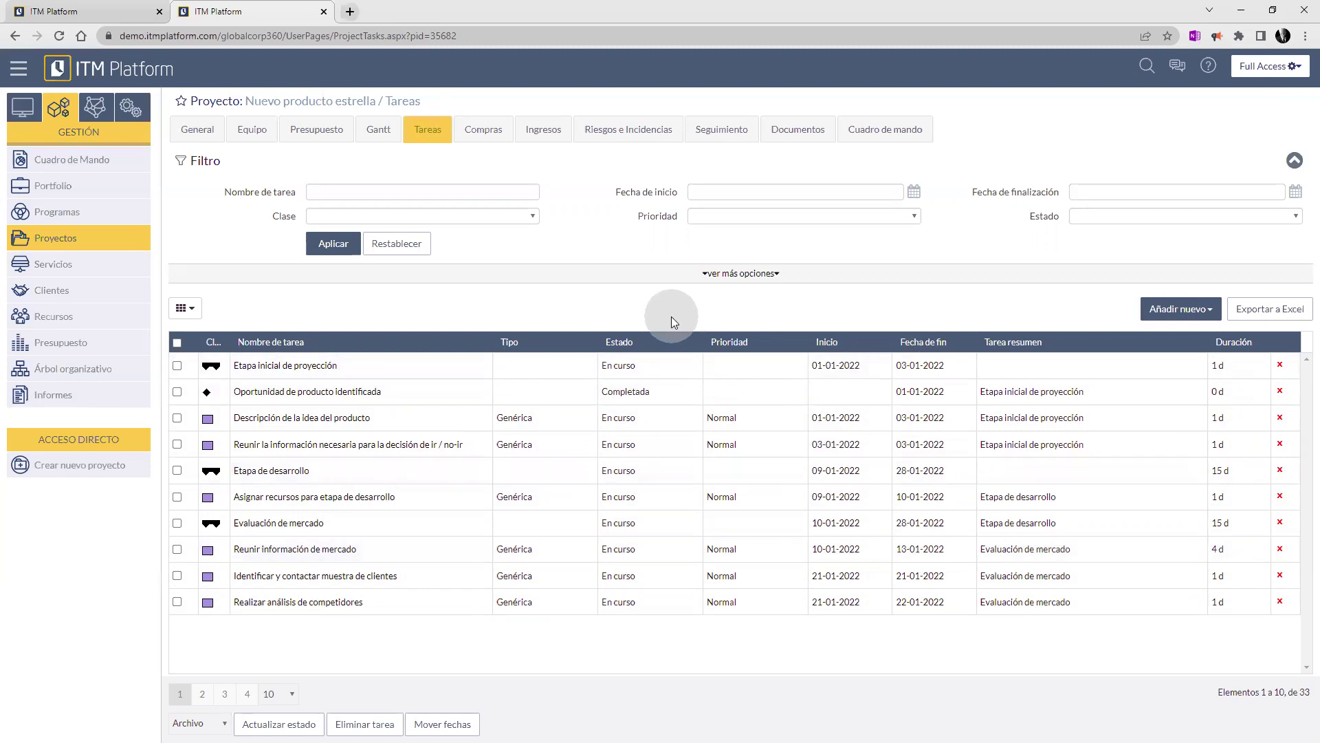
Start a new entry in the project's Ingresos section and switch it to the recurring income form.
{"action": "left_click", "coordinate": [550, 145]}
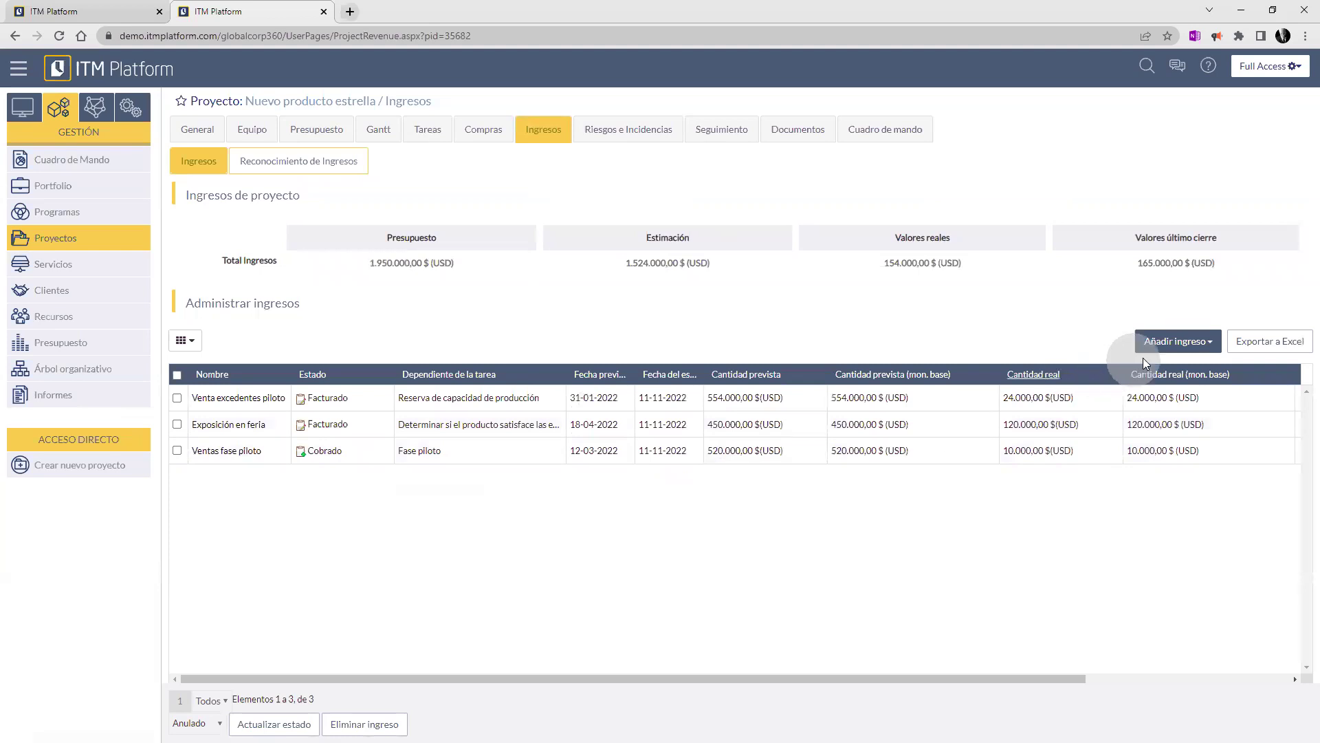
{"action": "left_click", "coordinate": [1159, 344]}
{"action": "left_click", "coordinate": [1162, 372]}
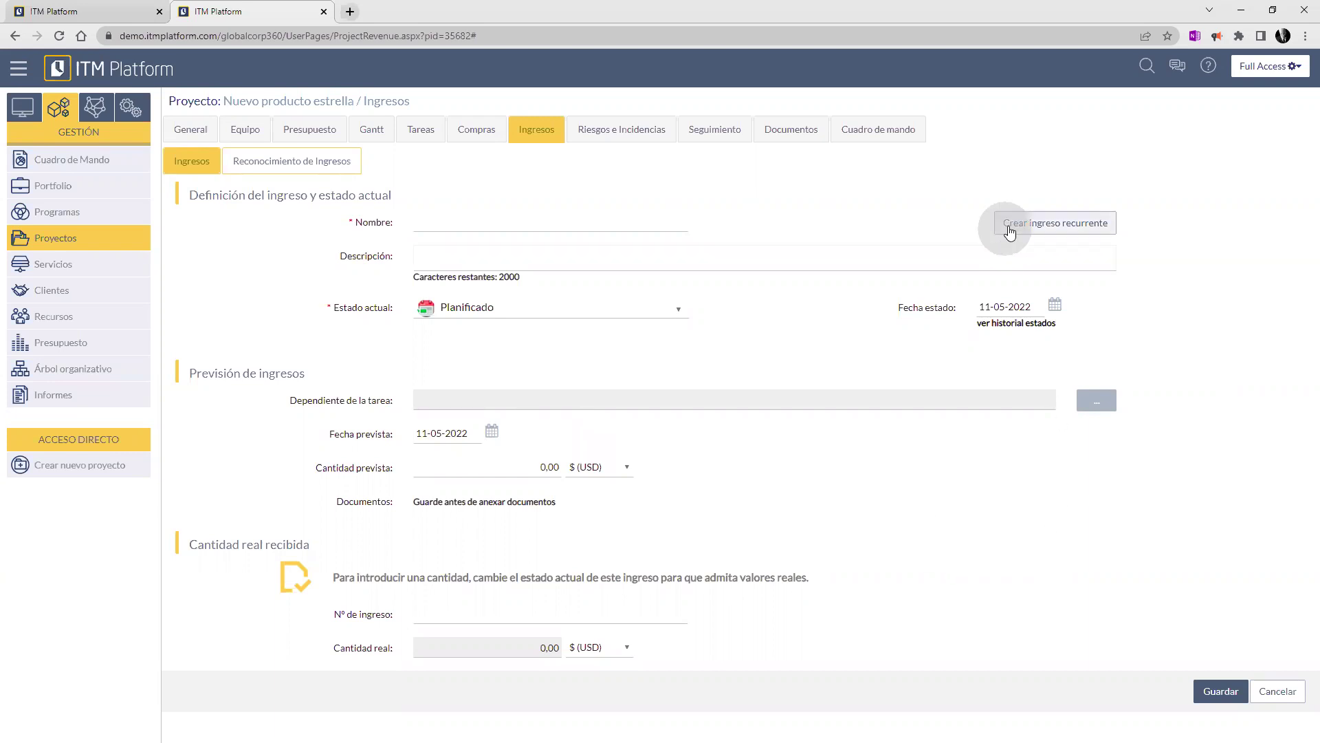
{"action": "left_click", "coordinate": [1047, 230]}
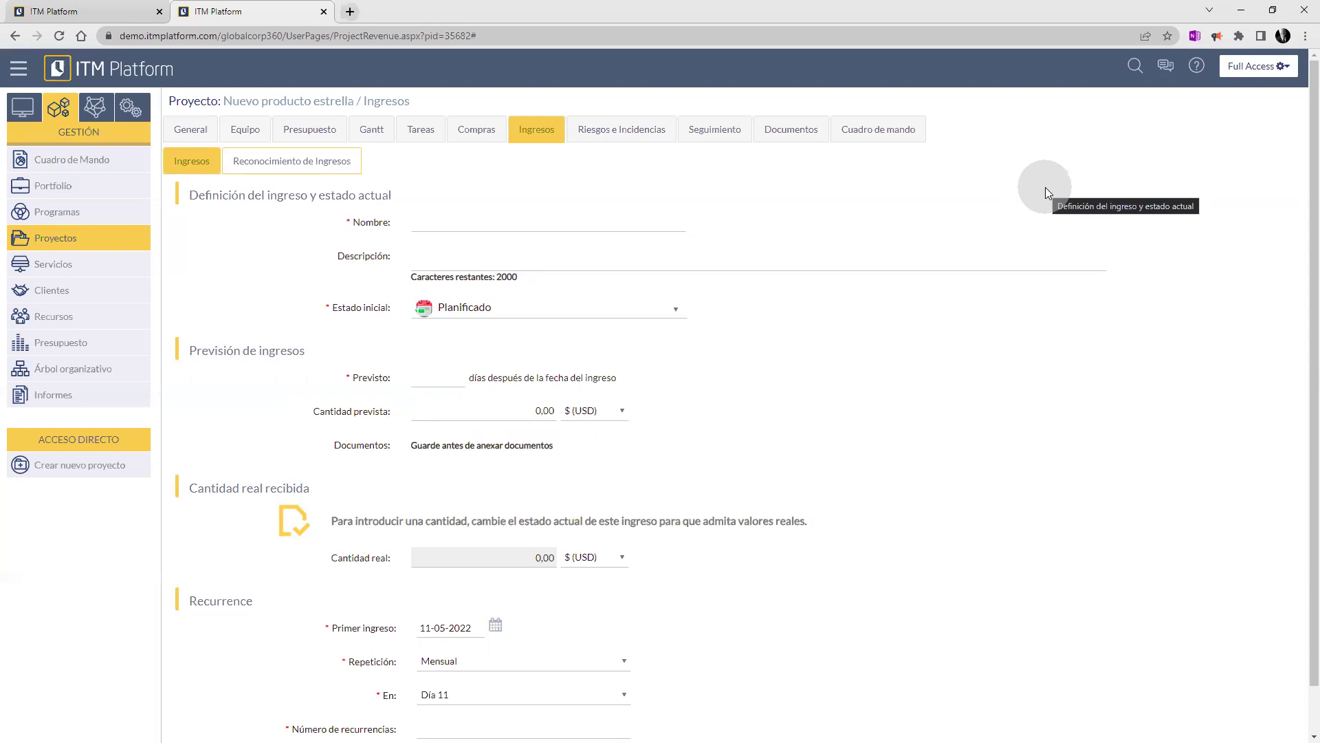
Inspect the Recurrence fields: Número de recurrencias, Primer ingreso, and the options for Repetición and En.
{"action": "scroll", "coordinate": [689, 637], "scroll_direction": "down", "scroll_amount": 1}
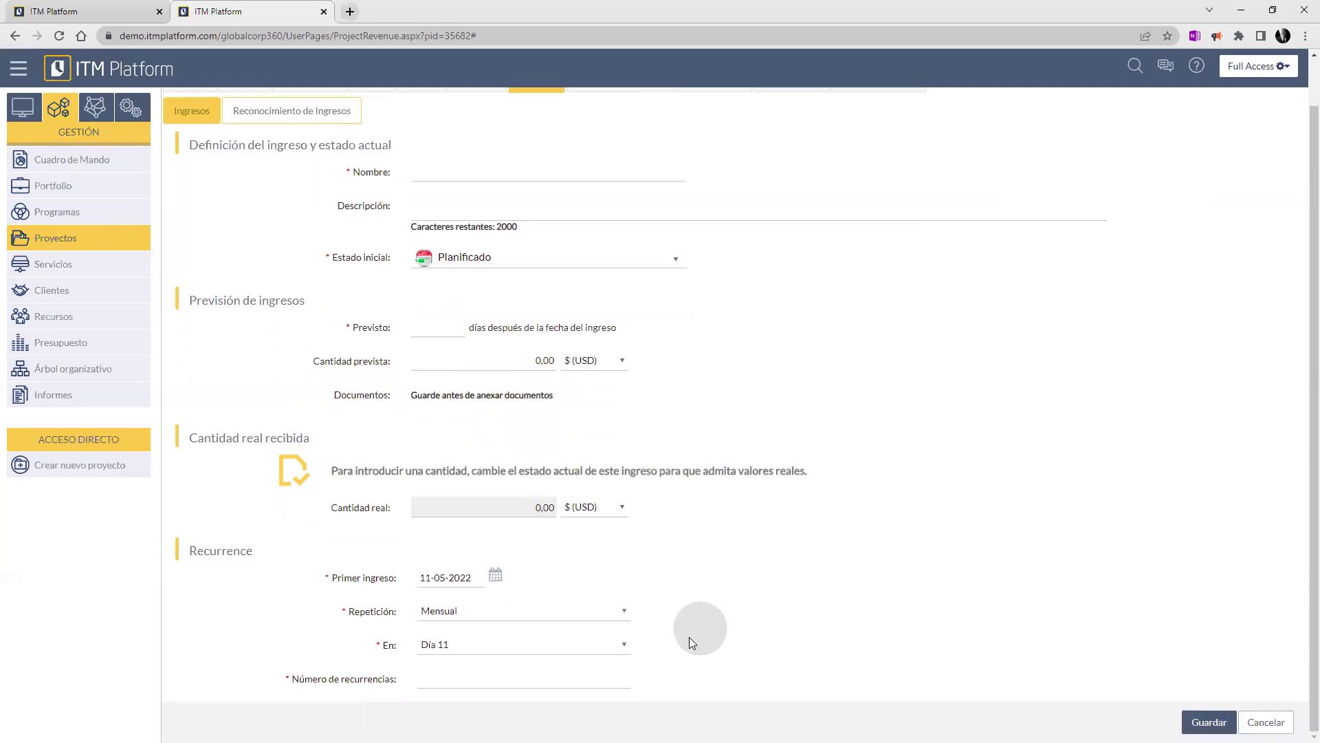
{"action": "left_click", "coordinate": [440, 683]}
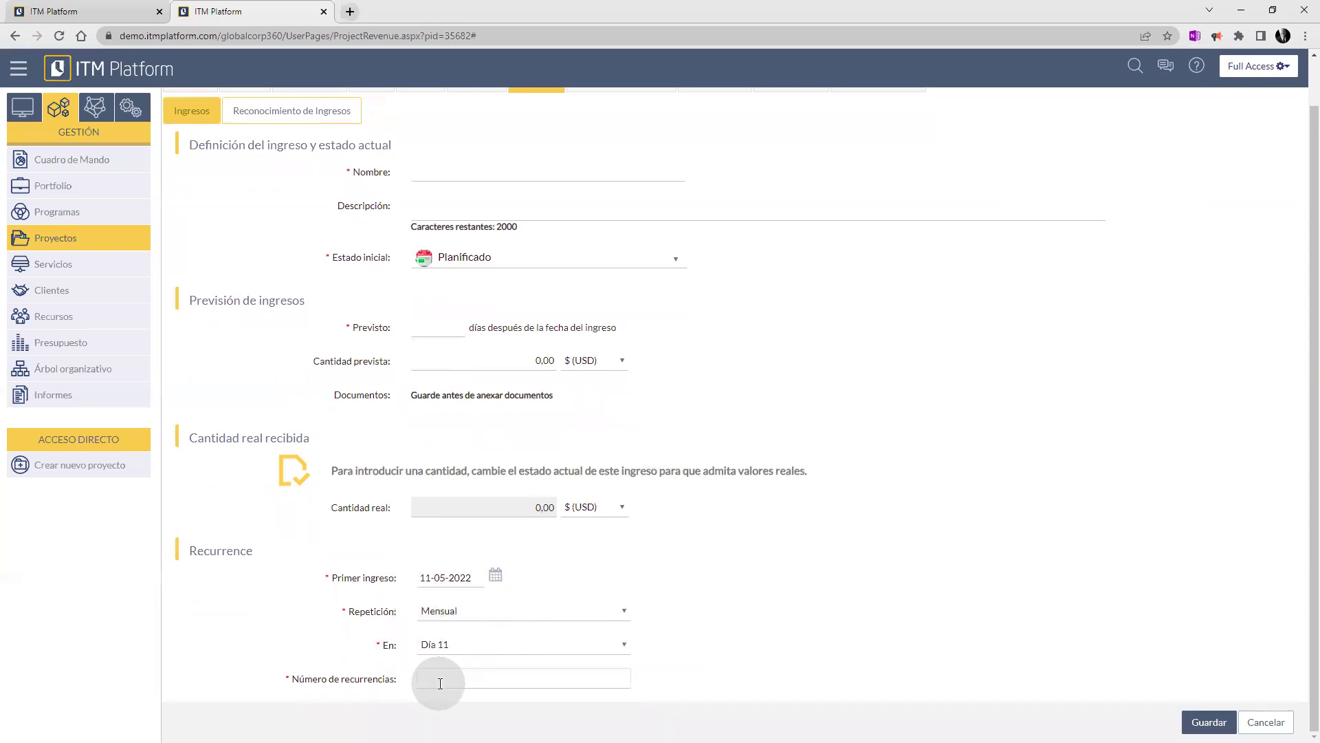
{"action": "left_click", "coordinate": [440, 578]}
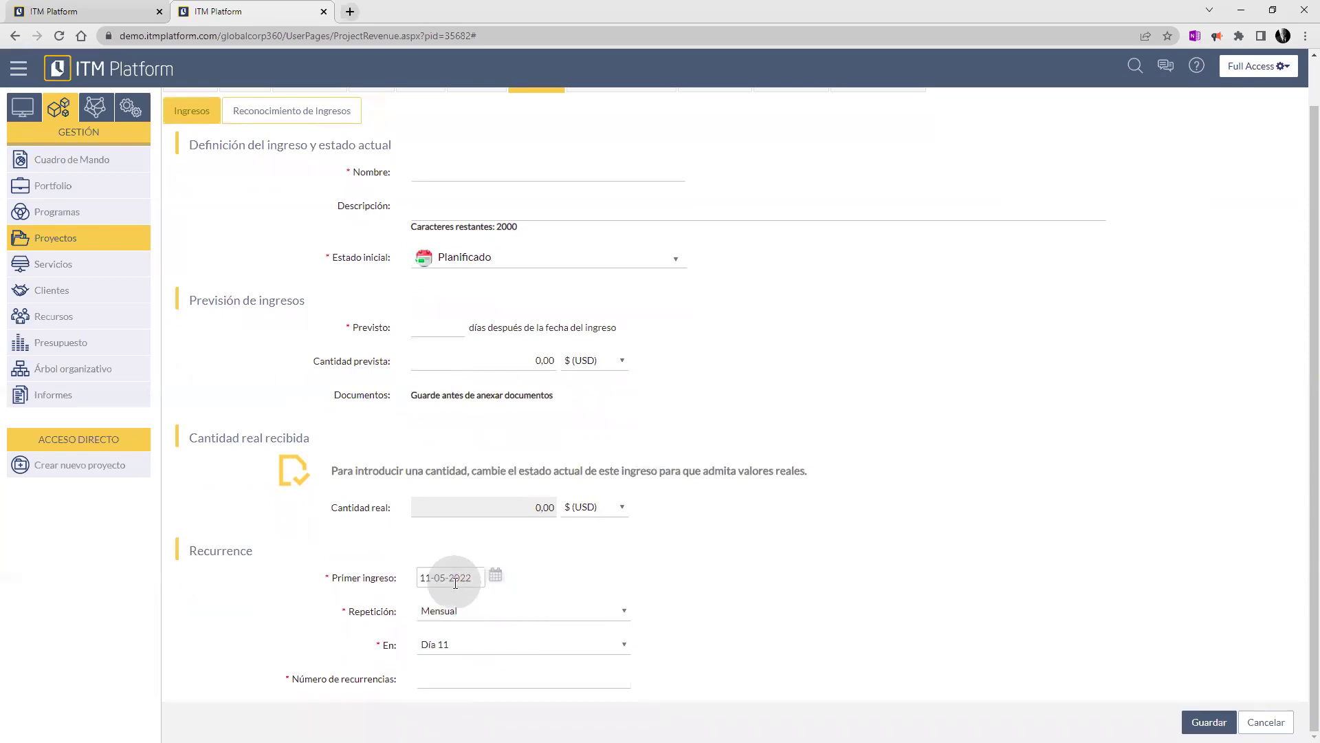
{"action": "left_click", "coordinate": [616, 611]}
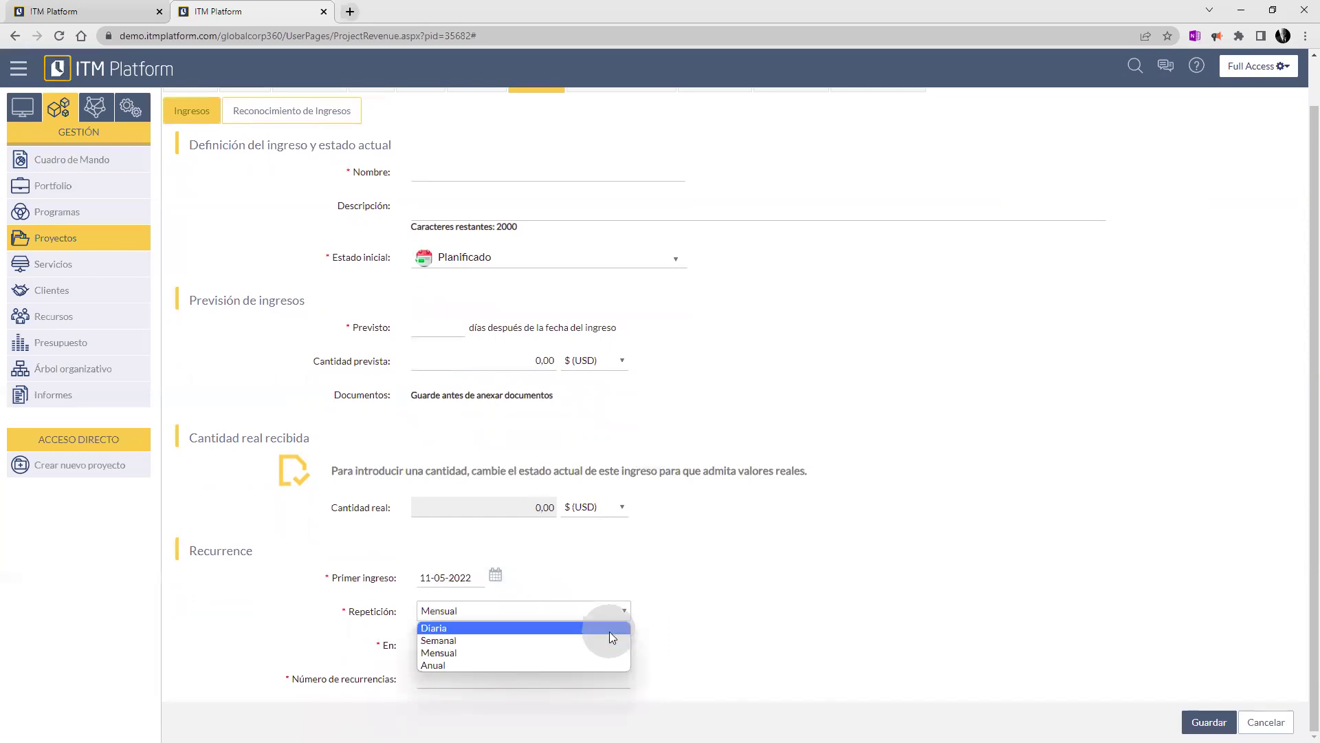
{"action": "left_click", "coordinate": [595, 652]}
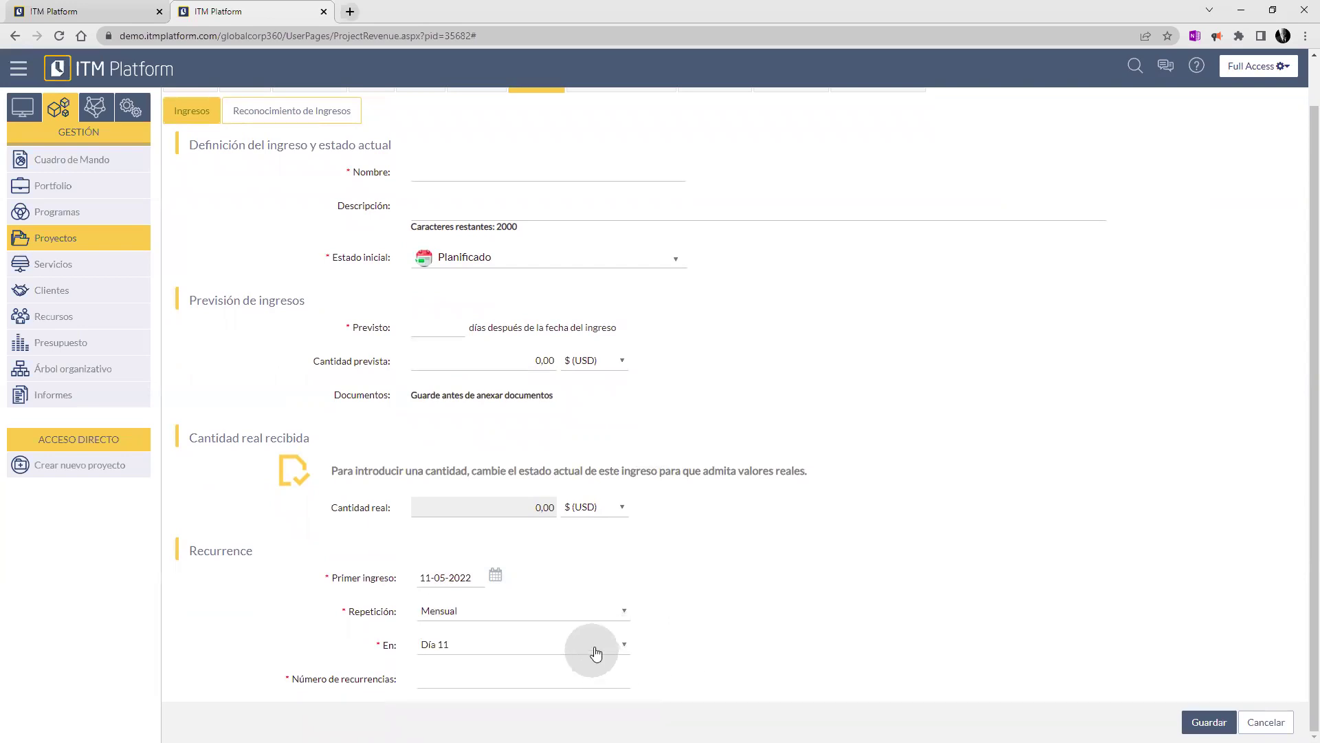
{"action": "left_click", "coordinate": [595, 652]}
{"action": "left_click", "coordinate": [724, 613]}
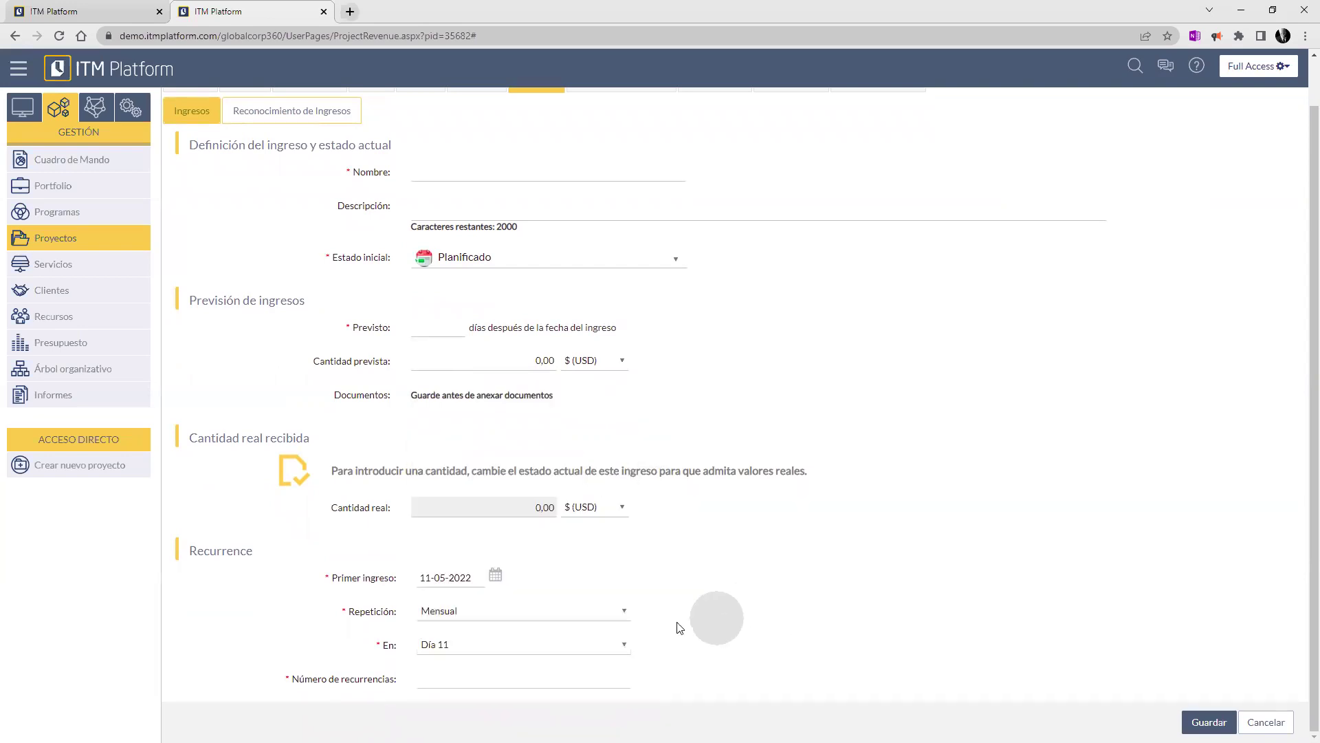
Try the recurring income's Repetición as Semanal and as Anual.
{"action": "left_click", "coordinate": [605, 614]}
{"action": "left_click", "coordinate": [564, 638]}
{"action": "left_click", "coordinate": [623, 648]}
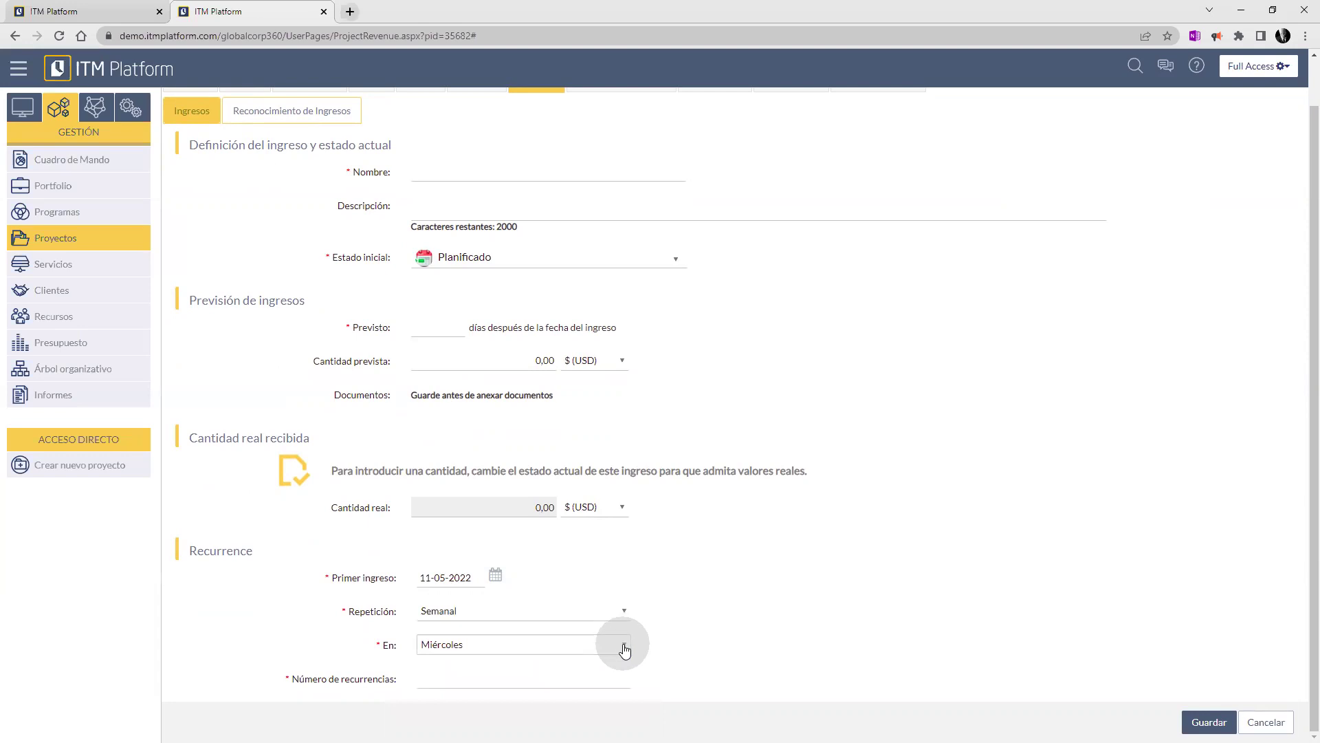
{"action": "left_click", "coordinate": [622, 611]}
{"action": "left_click", "coordinate": [589, 664]}
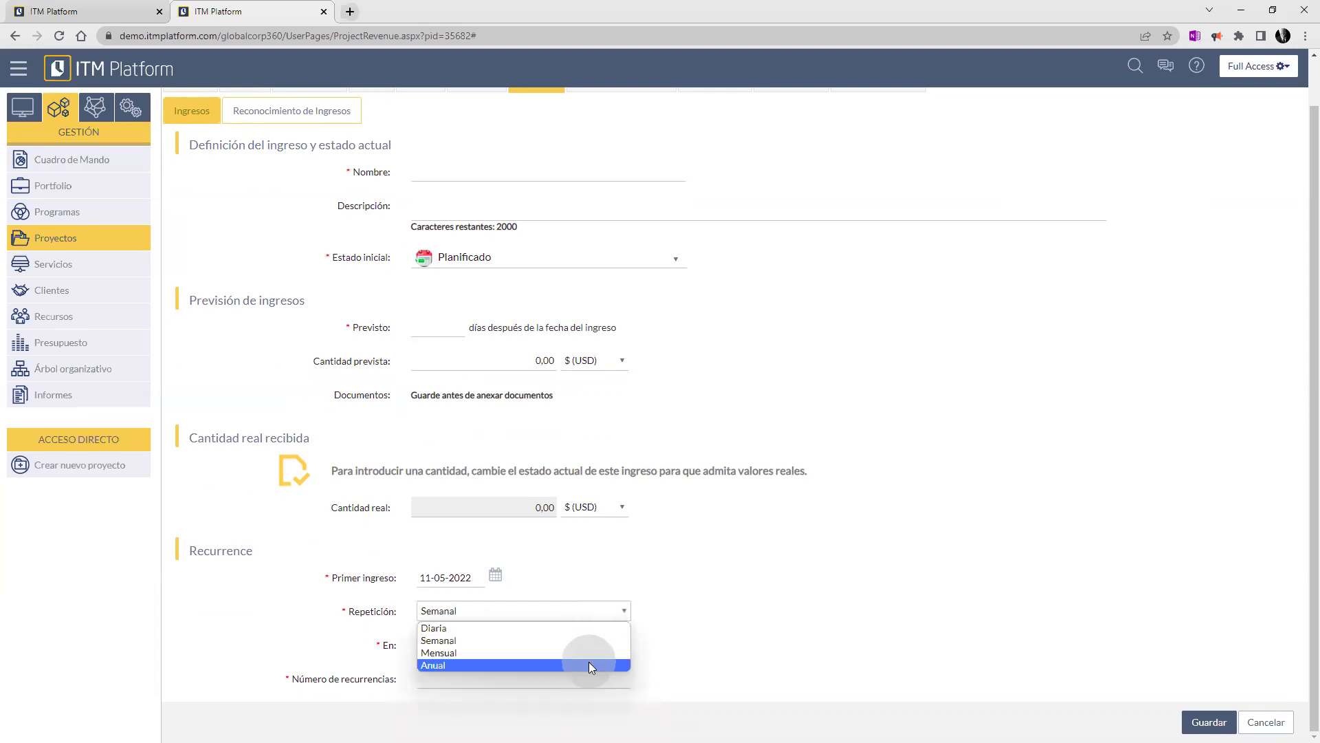
{"action": "left_click", "coordinate": [616, 645]}
{"action": "left_click", "coordinate": [695, 638]}
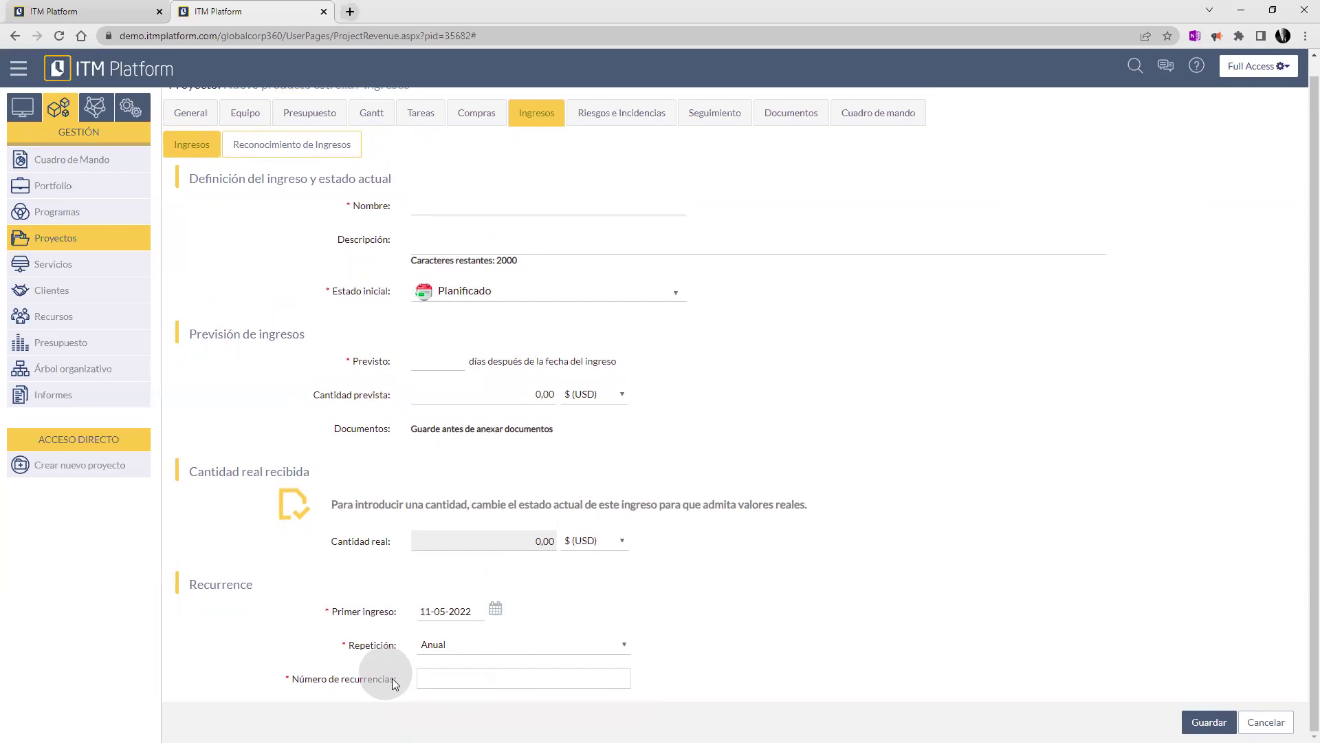
Set the Repetición back to Mensual and cancel the recurring income without saving.
{"action": "left_click", "coordinate": [572, 648]}
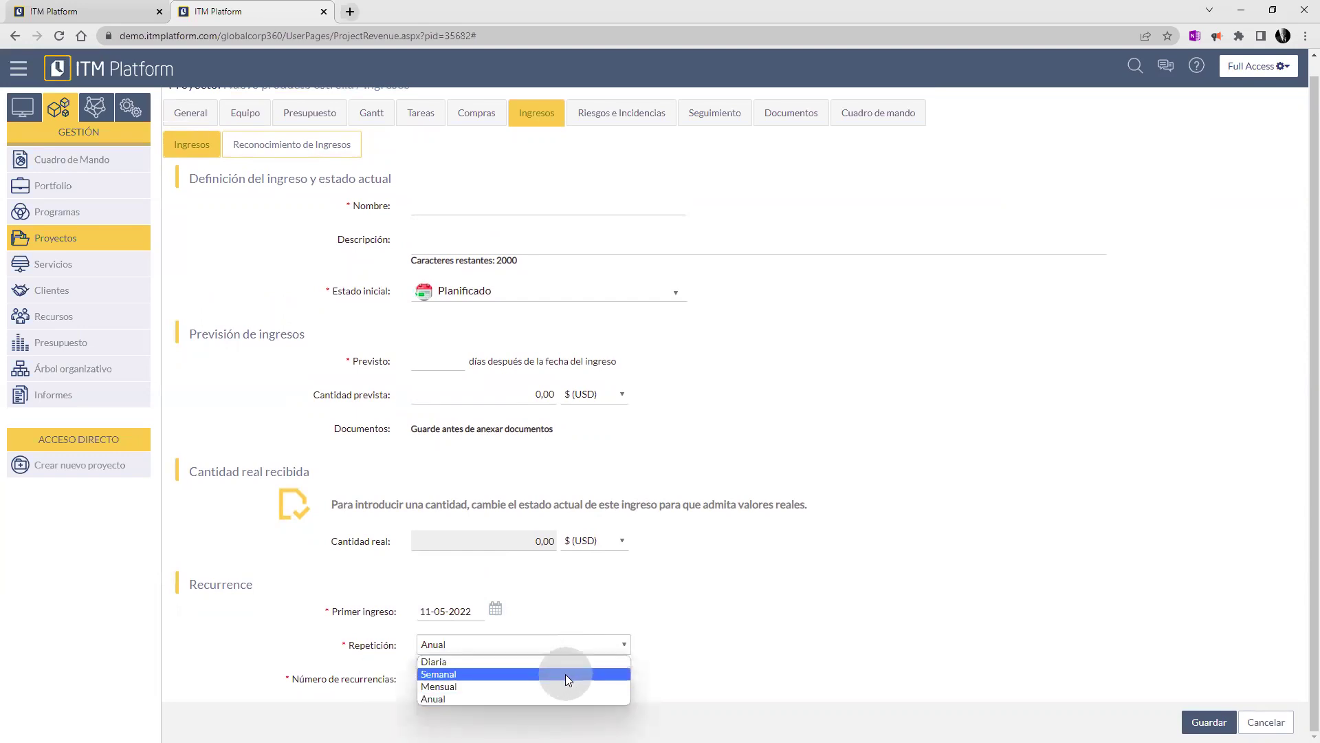
{"action": "left_click", "coordinate": [566, 686]}
{"action": "scroll", "coordinate": [764, 646], "scroll_direction": "down", "scroll_amount": 1}
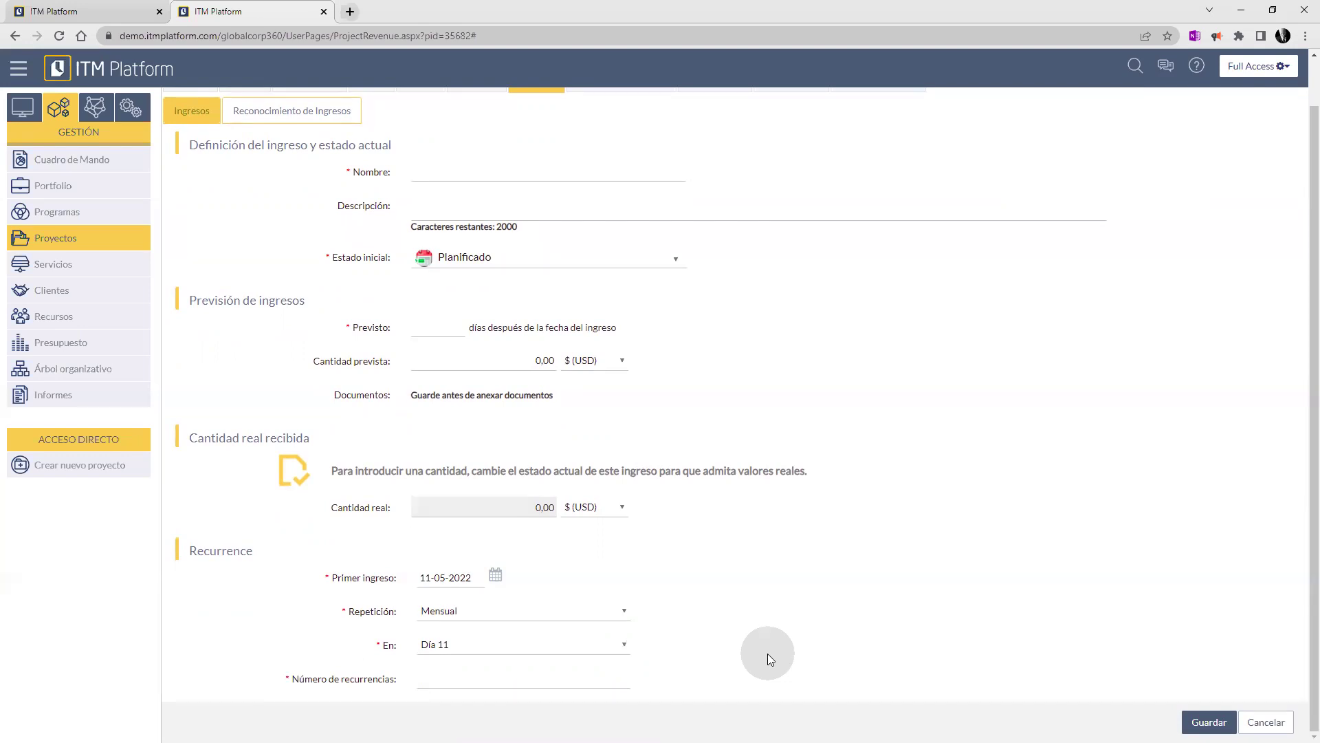
{"action": "left_click", "coordinate": [1267, 721]}
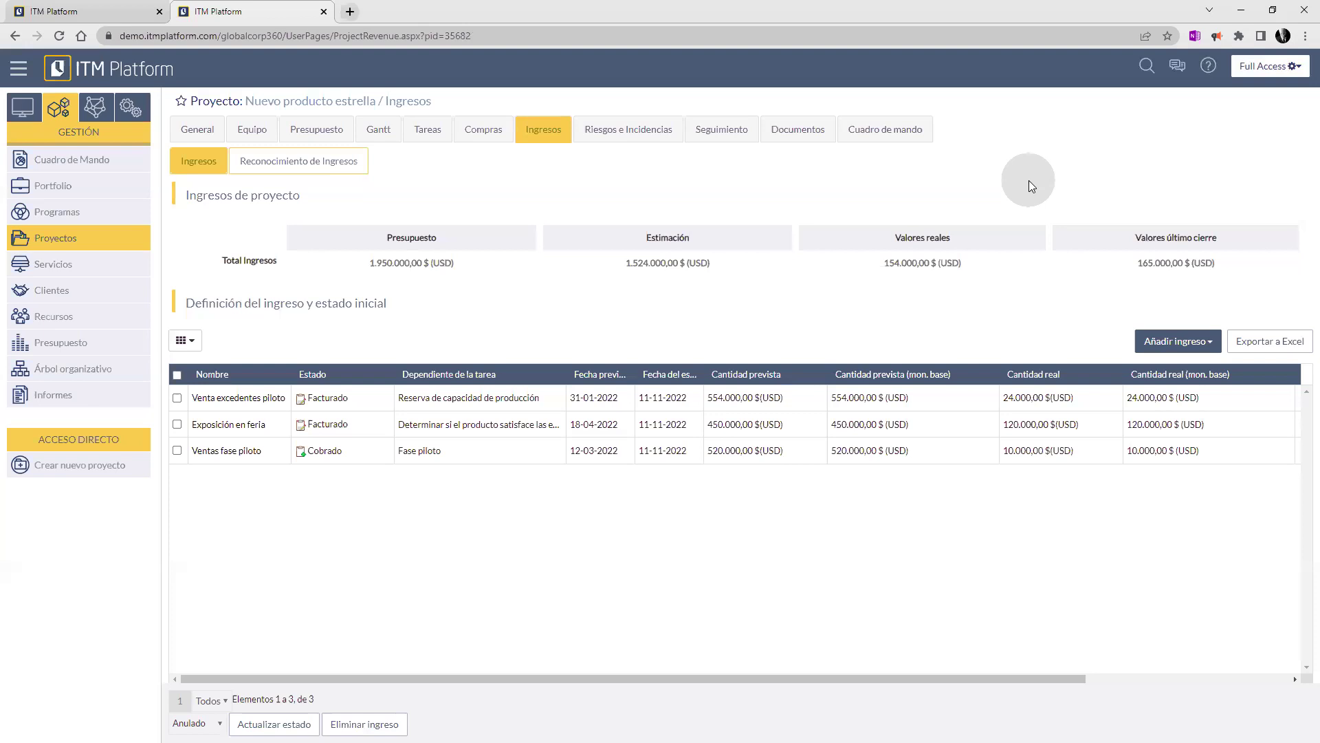
In the project's general data, switch the Modelo de reconocimiento to Ninguno and back to Porcentaje de realización.
{"action": "left_click", "coordinate": [197, 130]}
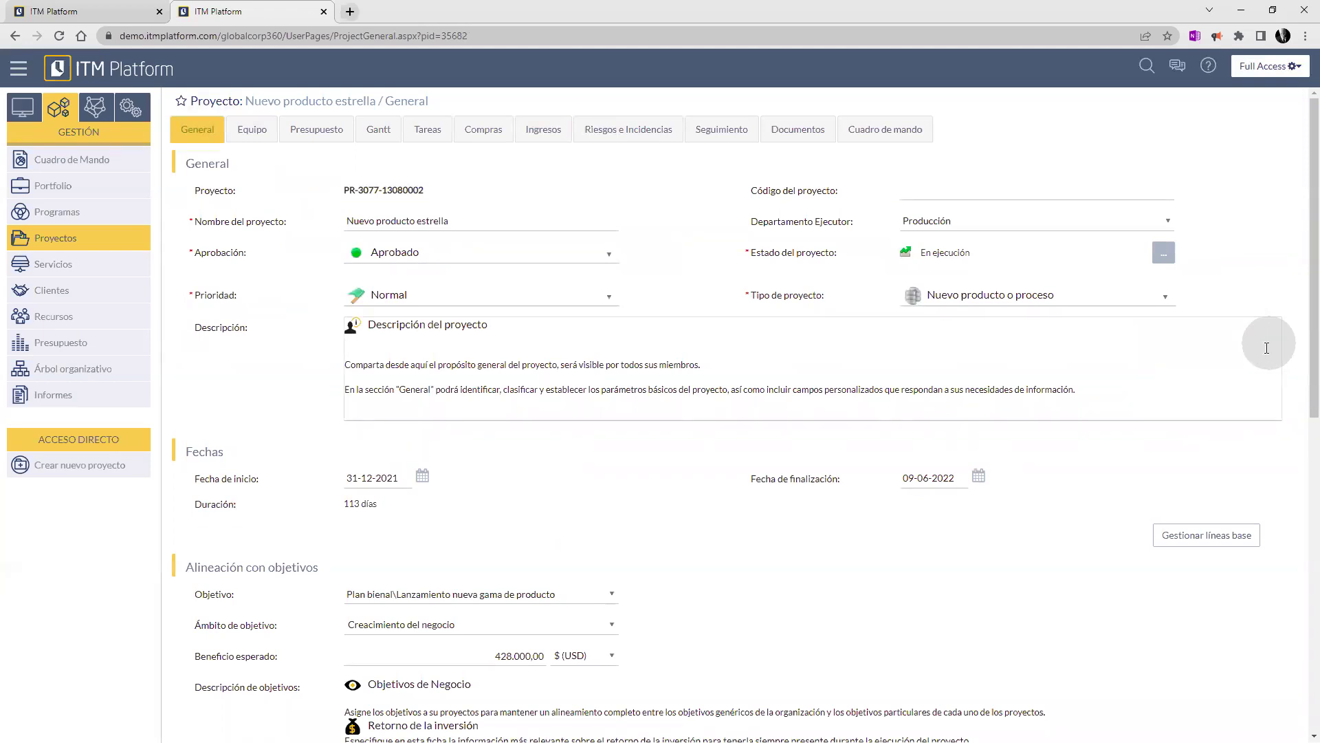
{"action": "scroll", "coordinate": [1267, 345], "scroll_direction": "down", "scroll_amount": 9}
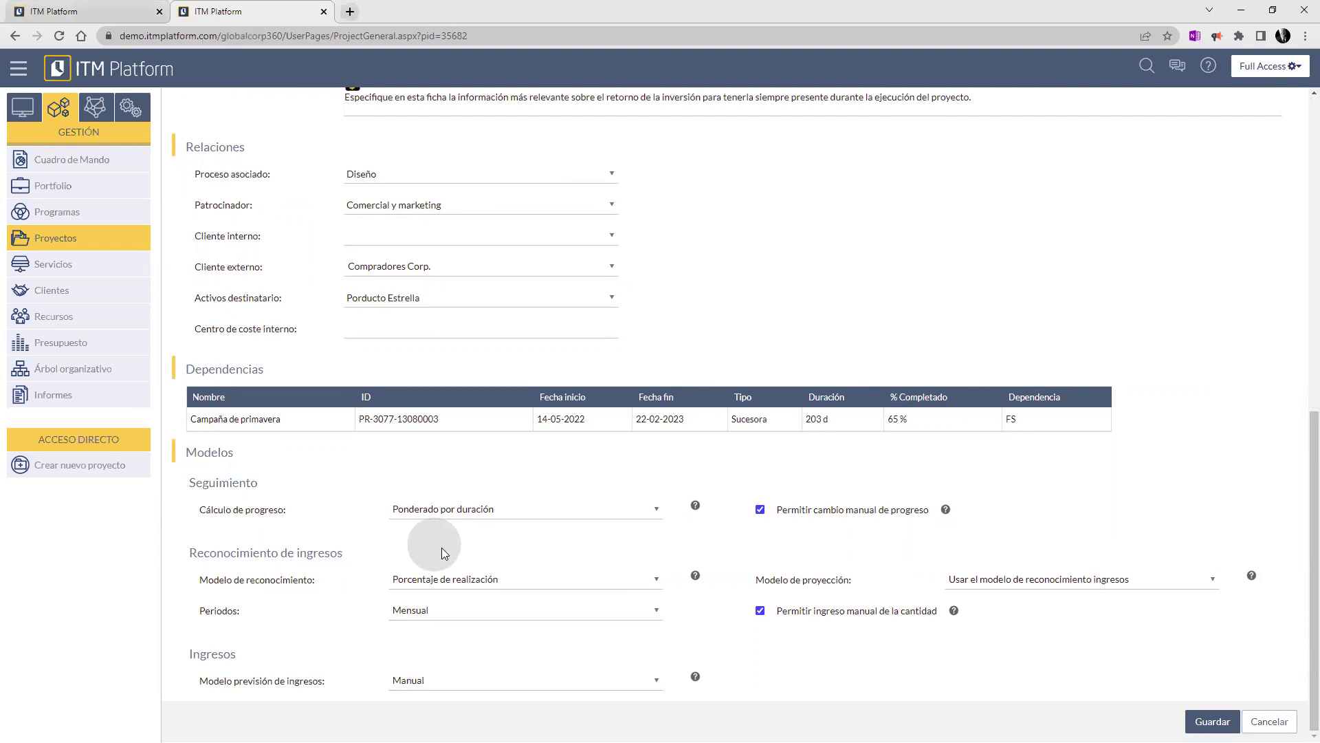
{"action": "left_click", "coordinate": [652, 579]}
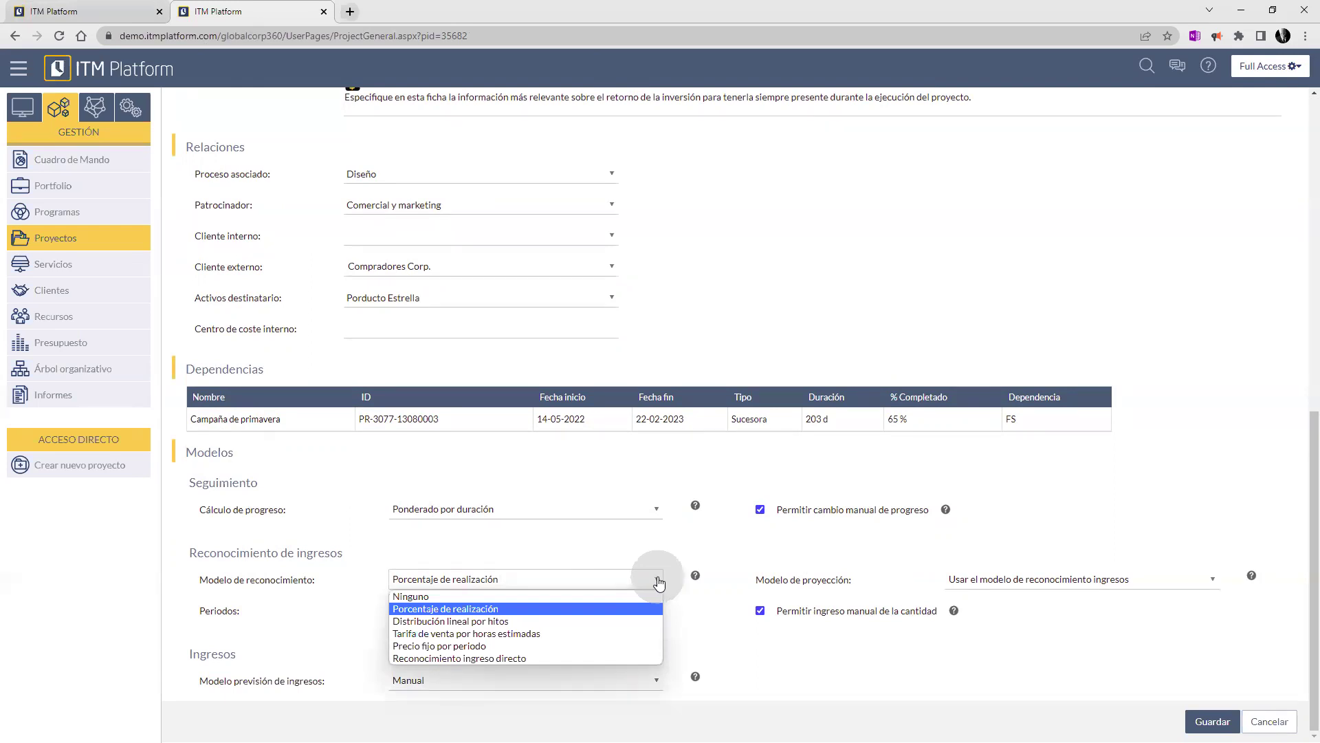
{"action": "left_click", "coordinate": [600, 595]}
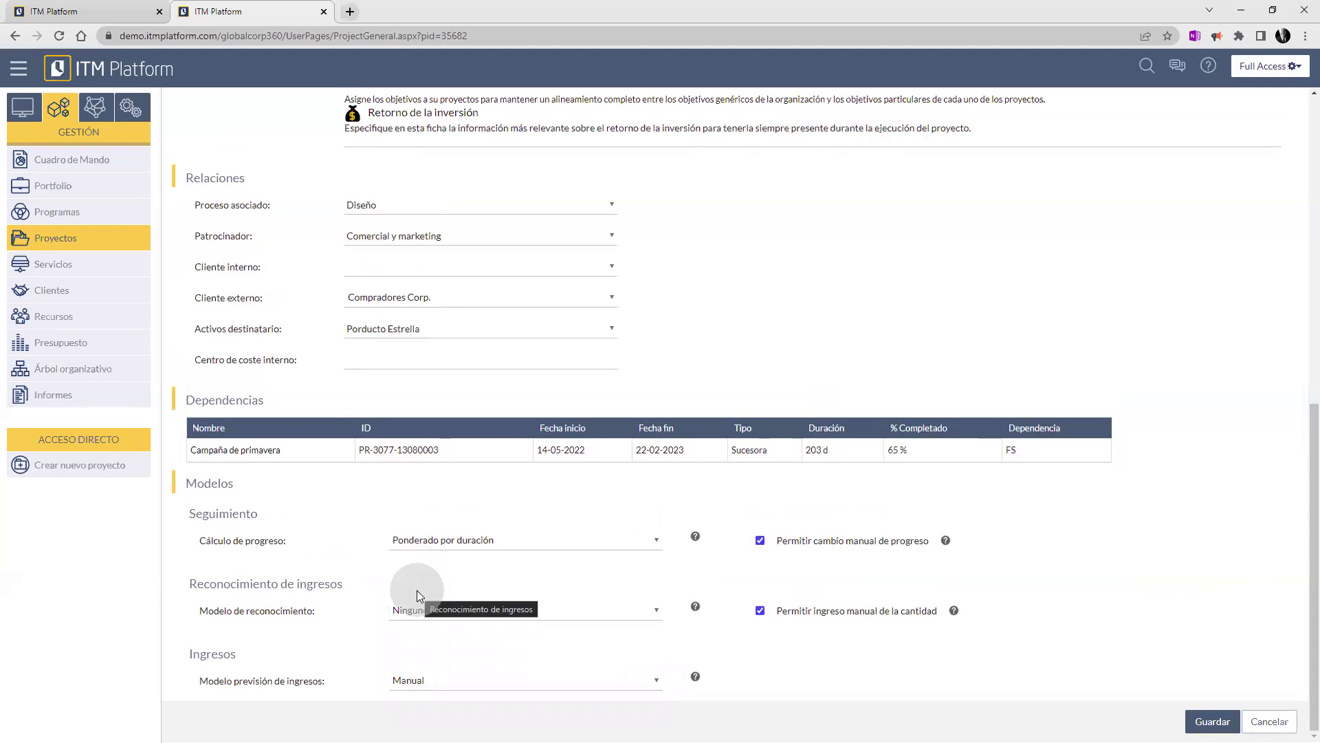
{"action": "left_click", "coordinate": [663, 619]}
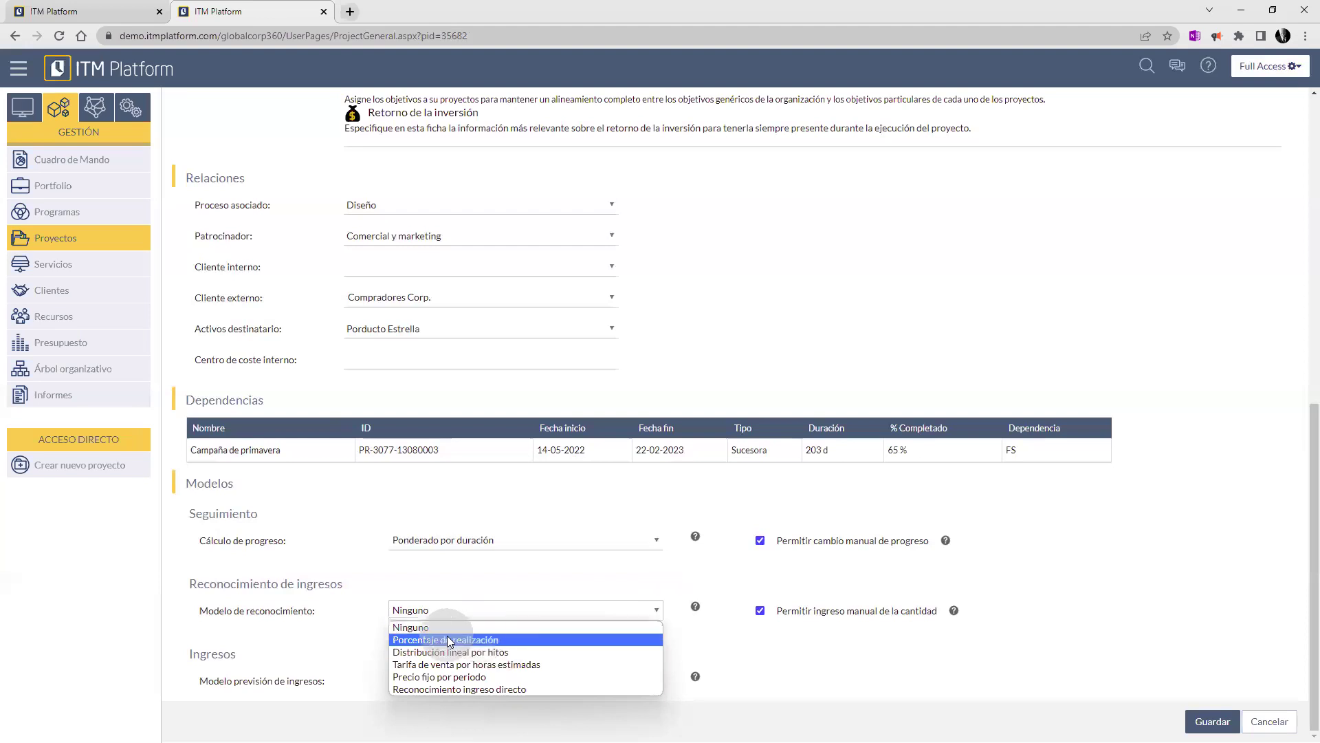
{"action": "left_click", "coordinate": [479, 641]}
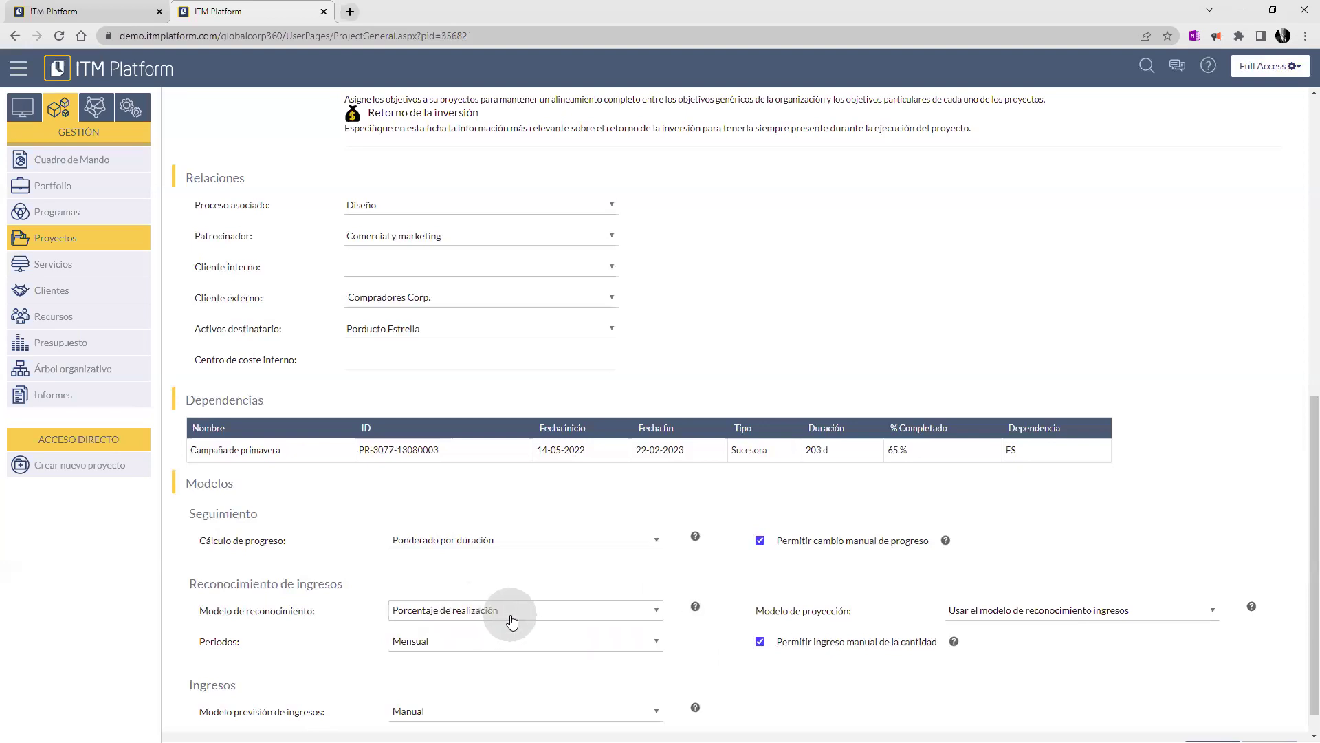
View the options for Periodos, and turn Permitir ingreso manual de la cantidad off and on again.
{"action": "left_click", "coordinate": [540, 645]}
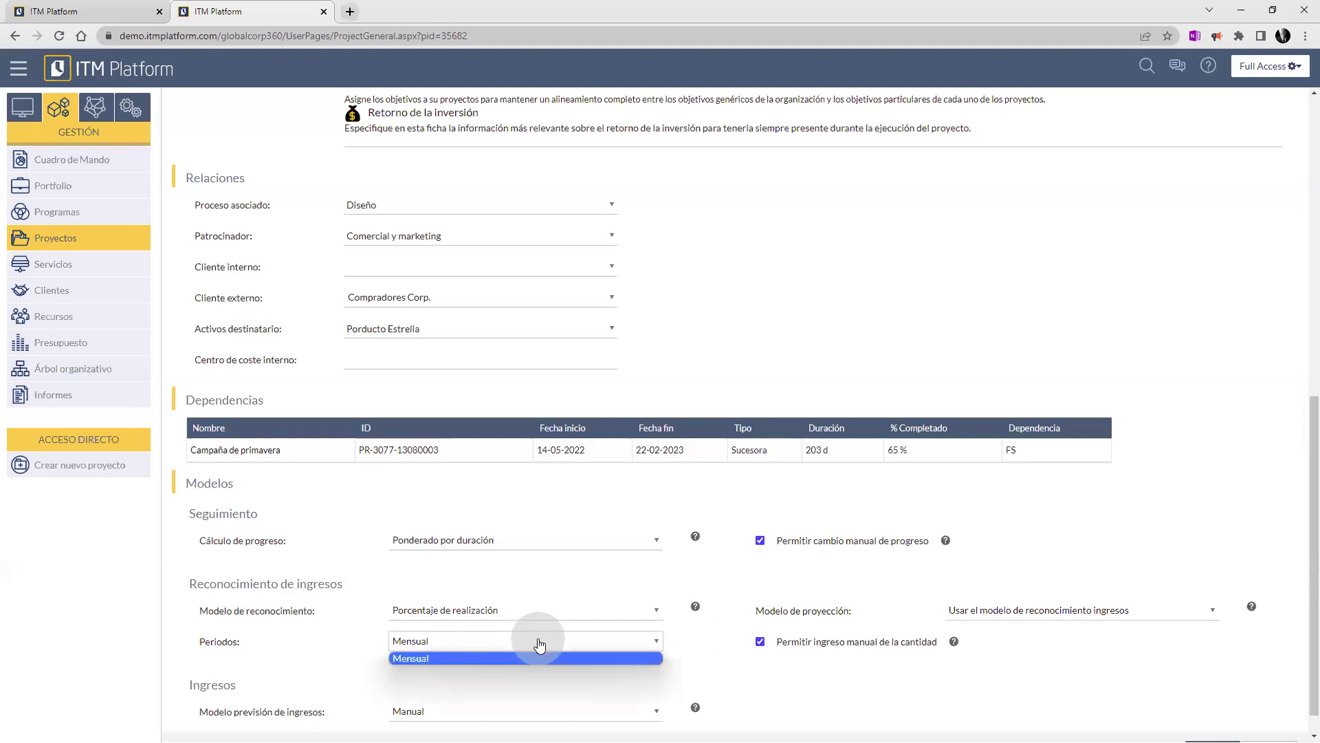
{"action": "left_click", "coordinate": [680, 633]}
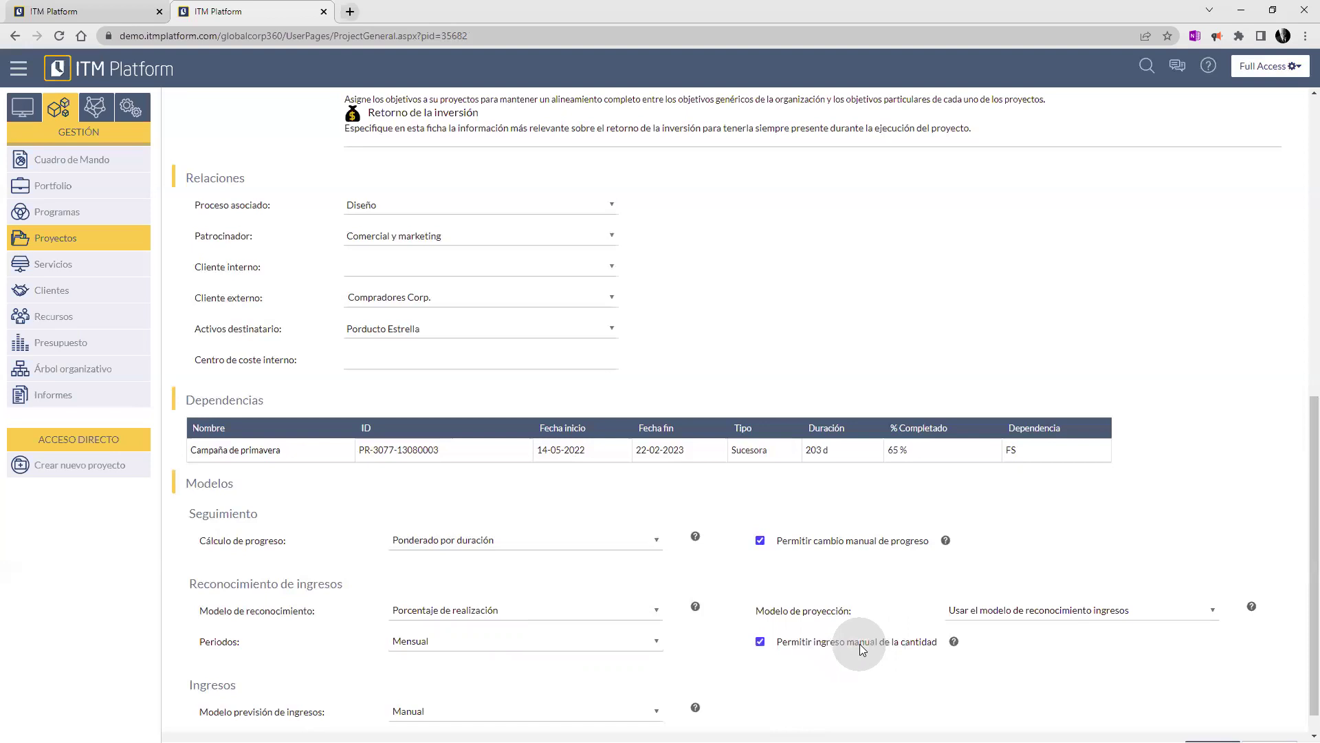
{"action": "left_click", "coordinate": [762, 641]}
{"action": "left_click", "coordinate": [761, 642]}
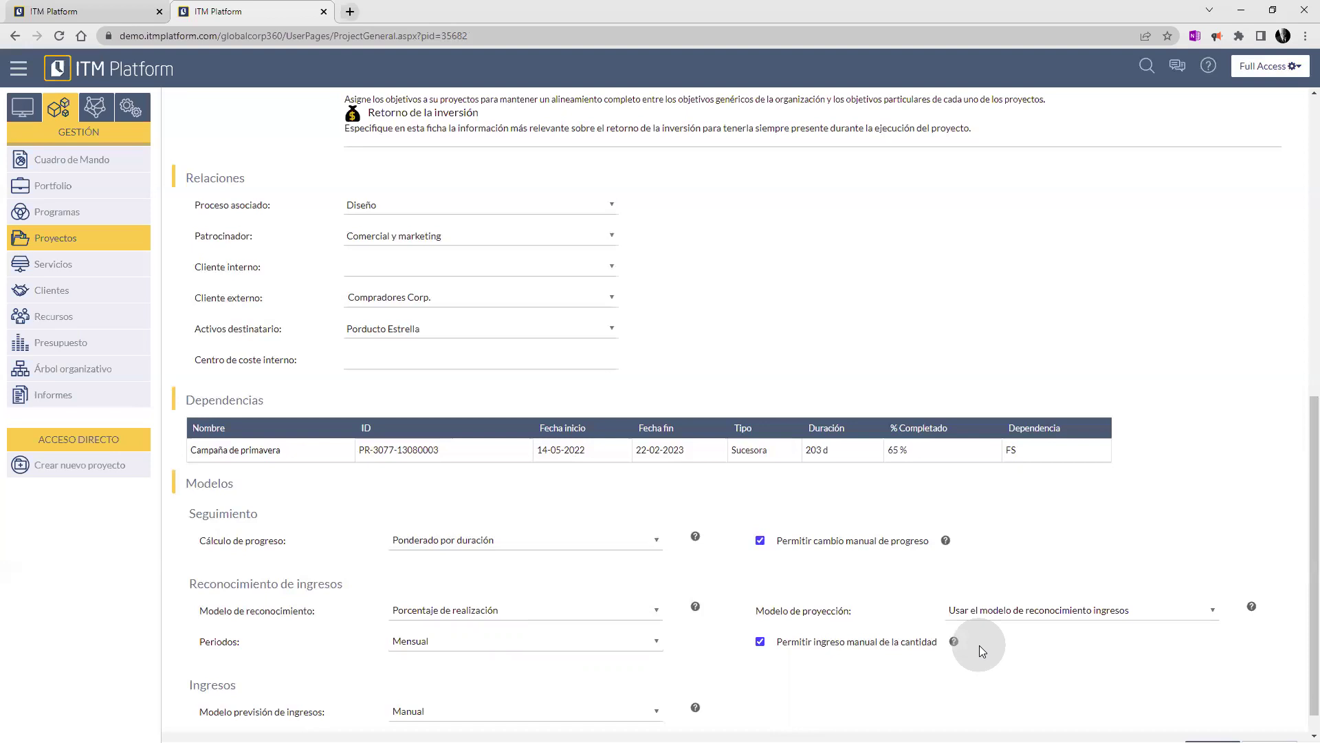
Try the Modelo de reconocimiento as Distribución lineal por hitos and as Tarifa de venta por horas estimadas.
{"action": "left_click", "coordinate": [507, 611]}
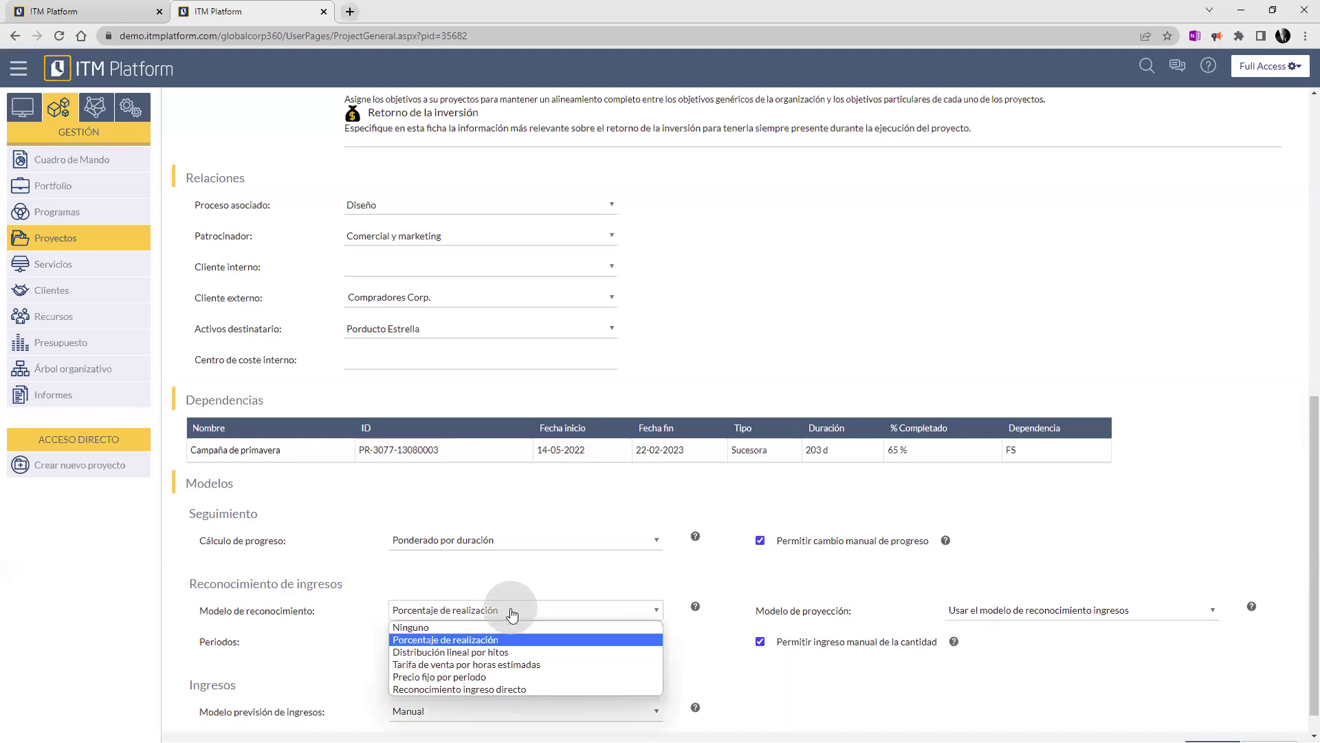
{"action": "left_click", "coordinate": [500, 652]}
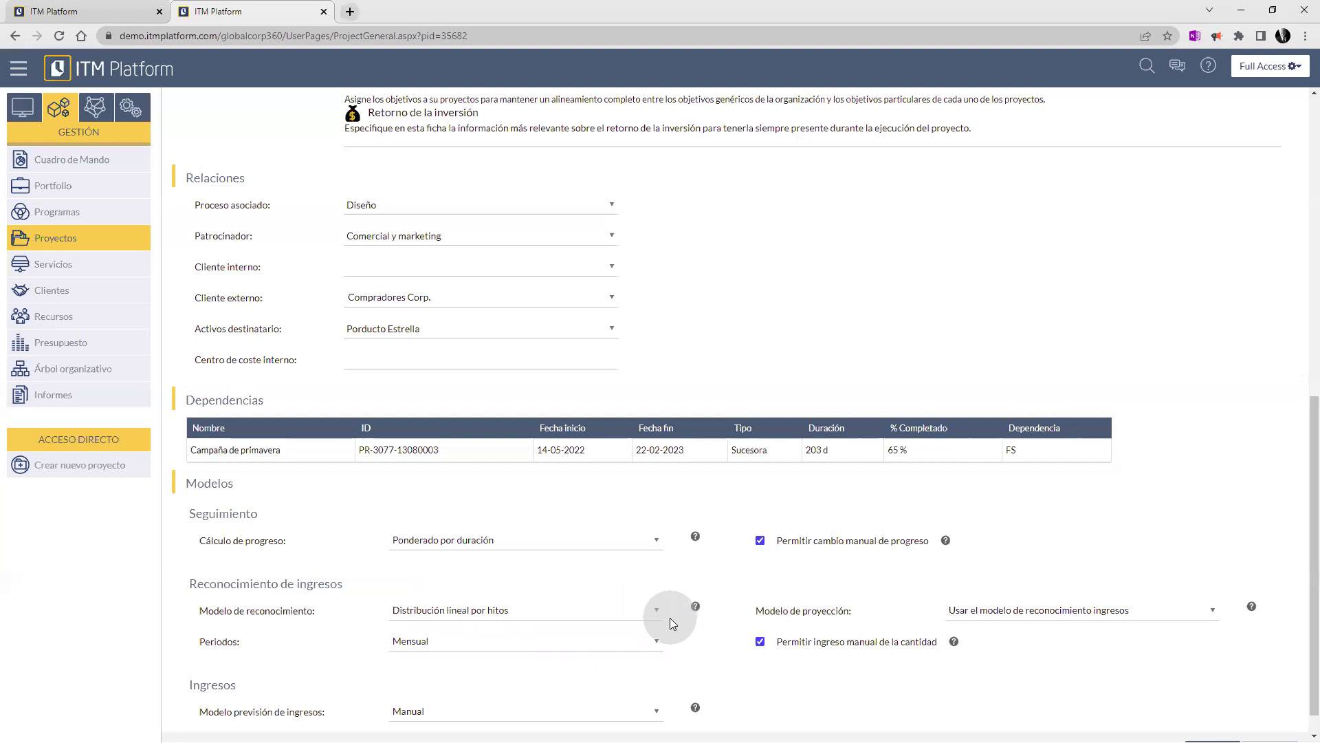
{"action": "left_click", "coordinate": [636, 610]}
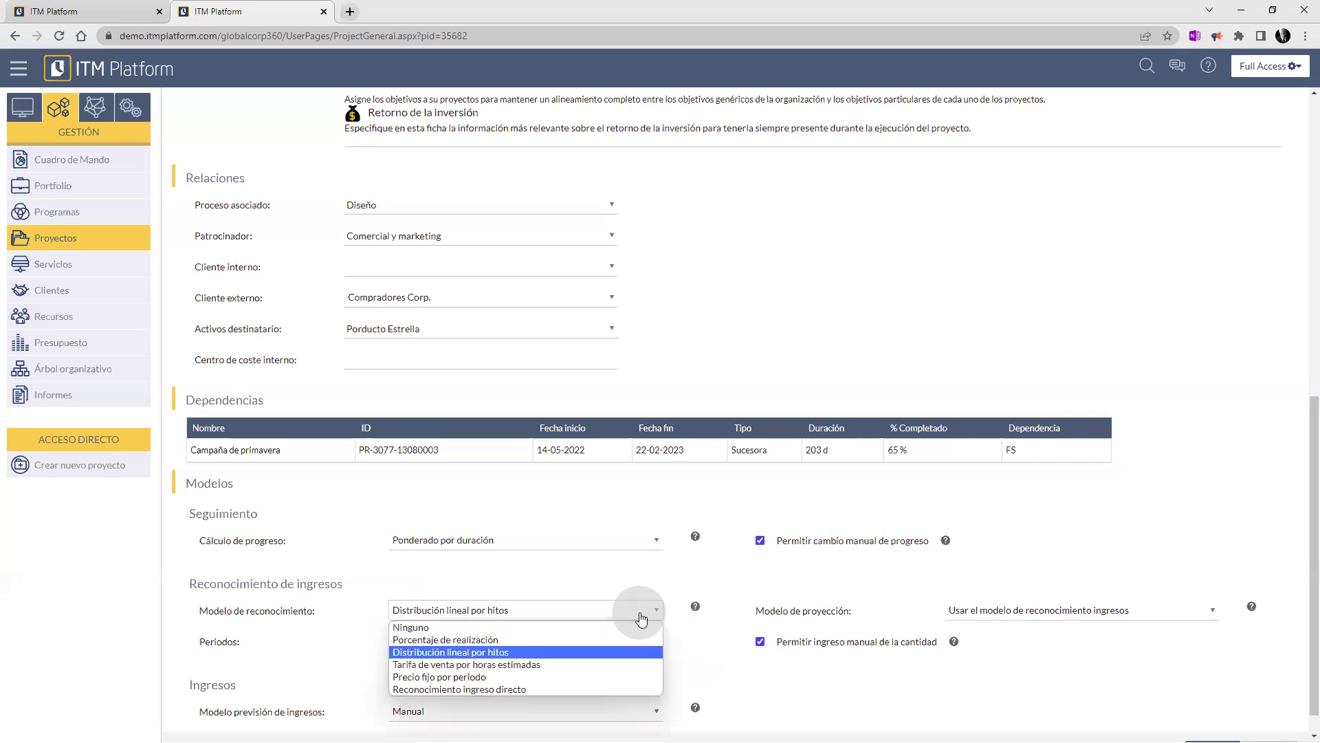
{"action": "left_click", "coordinate": [623, 661]}
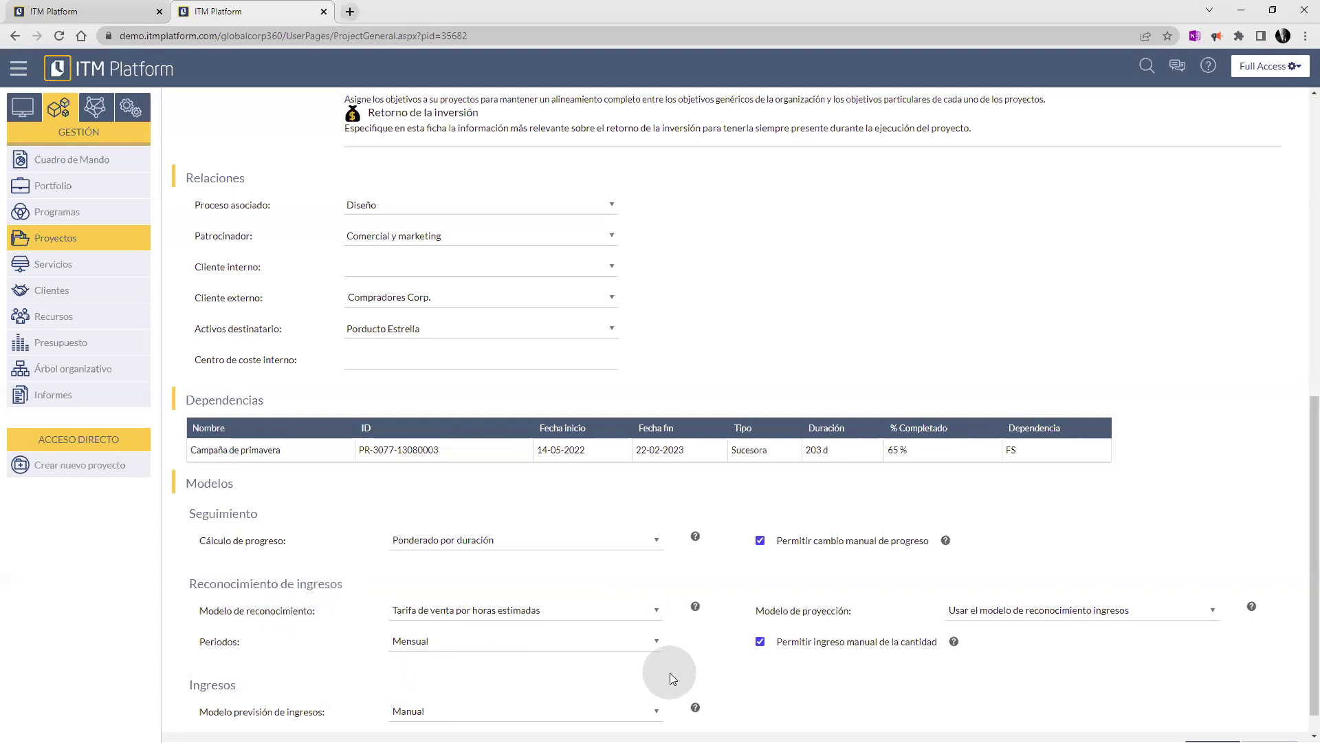
Switch the Modelo de reconocimiento to Precio fijo por periodo and on to Reconocimiento ingreso directo.
{"action": "left_click", "coordinate": [647, 618]}
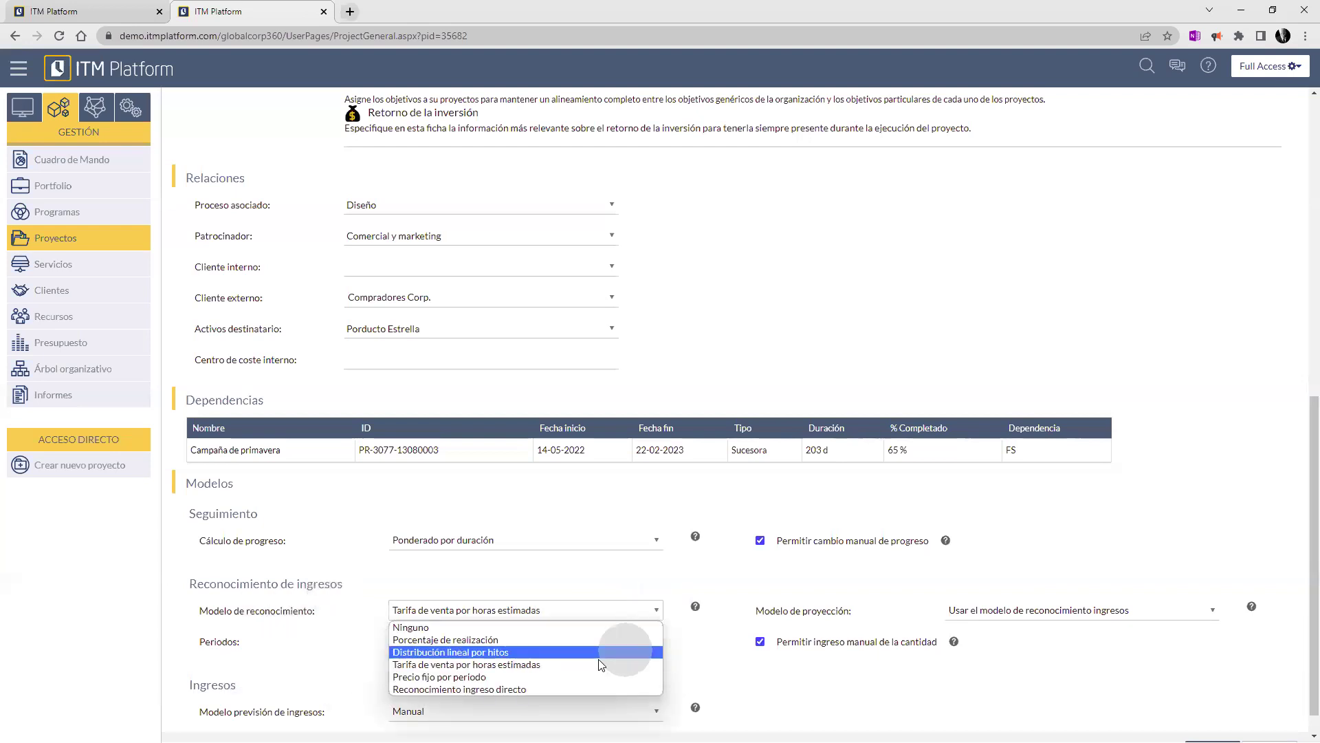
{"action": "left_click", "coordinate": [531, 676]}
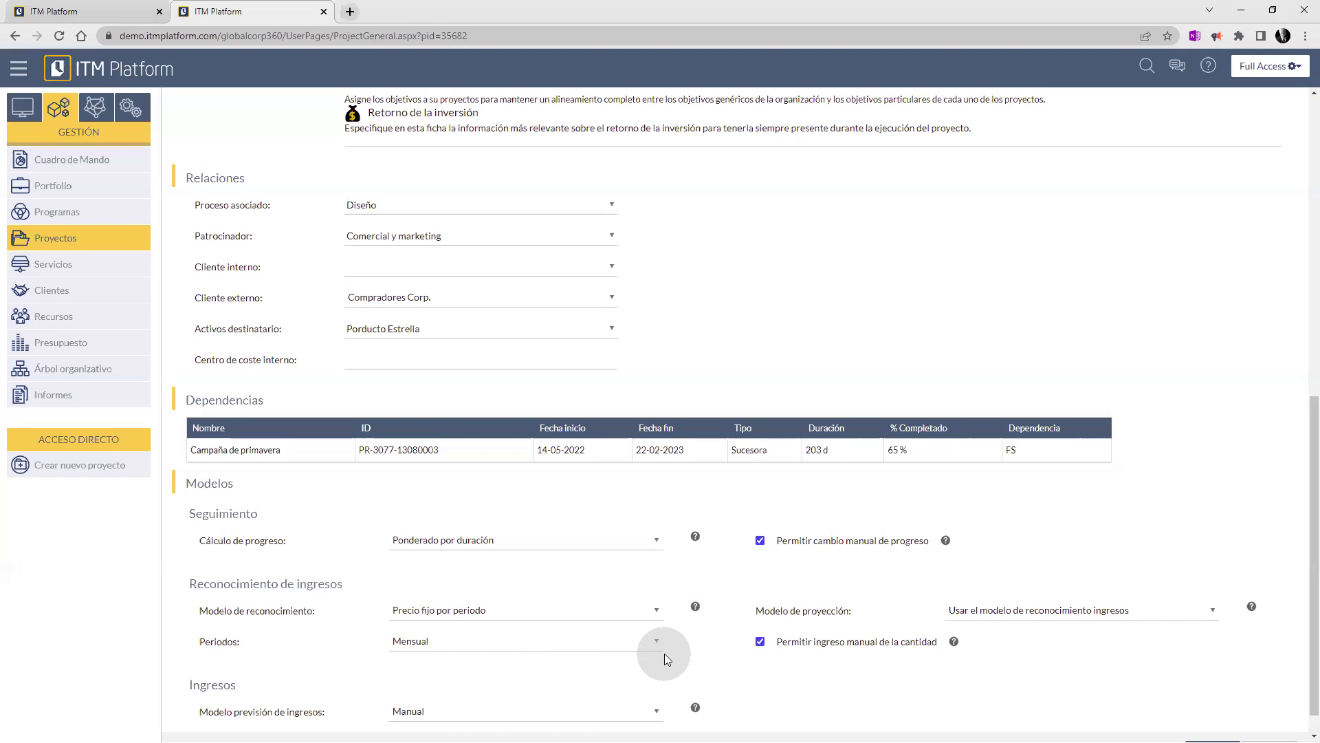
{"action": "left_click", "coordinate": [656, 611]}
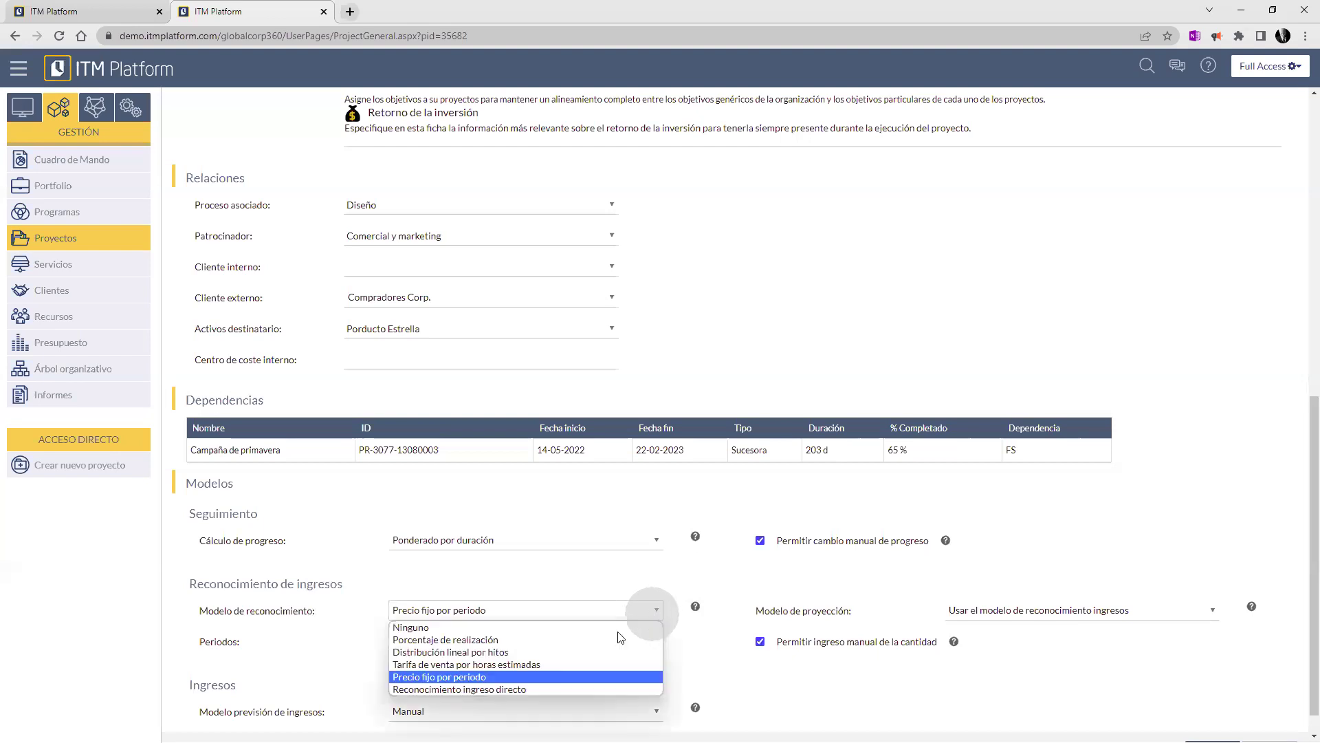
{"action": "left_click", "coordinate": [533, 685]}
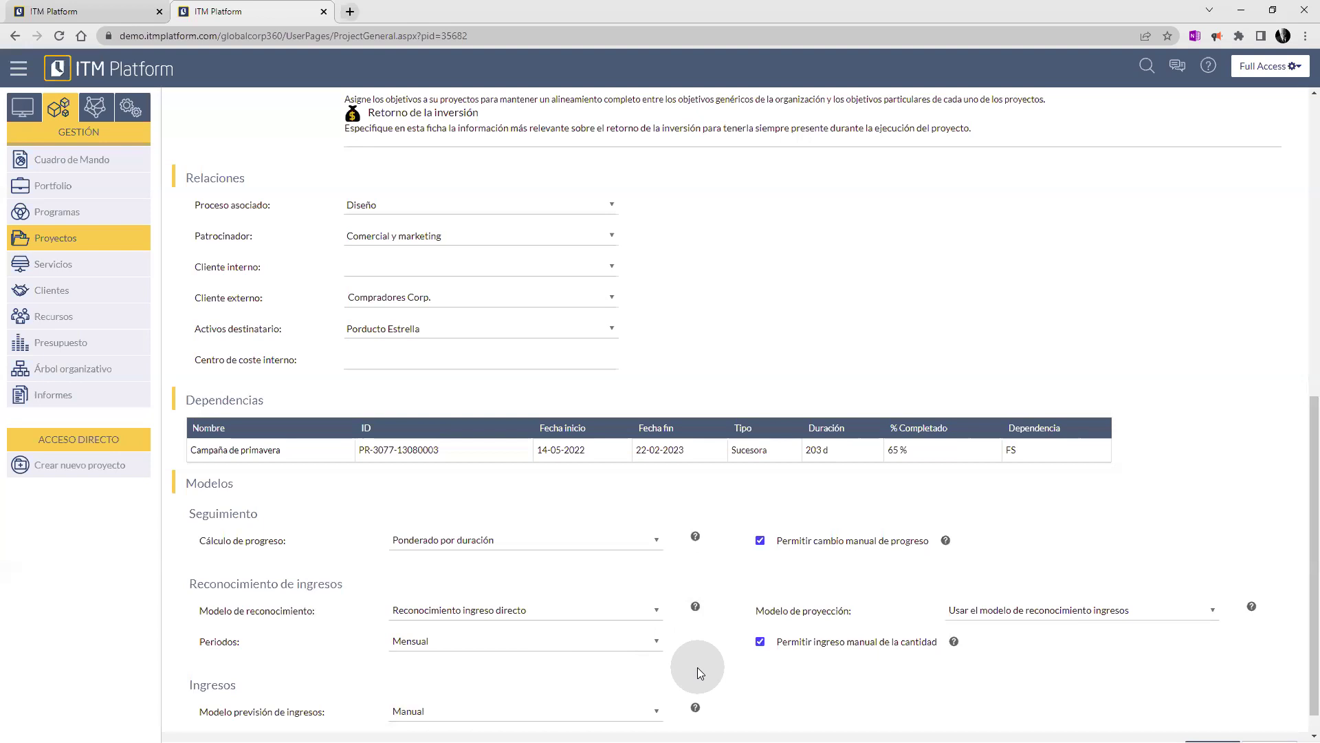
Discard the unsaved changes to the project's general data and confirm leaving the page.
{"action": "scroll", "coordinate": [1008, 651], "scroll_direction": "down", "scroll_amount": 1}
{"action": "left_click", "coordinate": [1231, 719]}
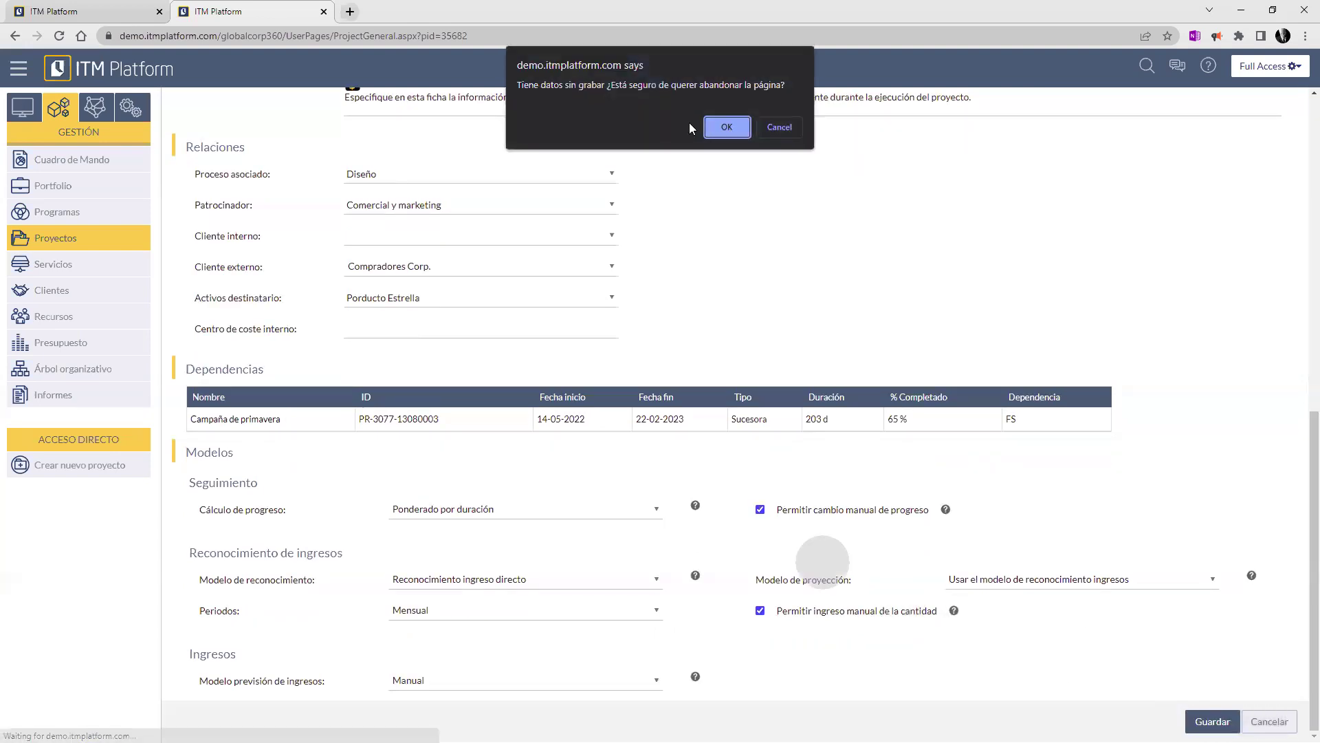
{"action": "left_click", "coordinate": [723, 126]}
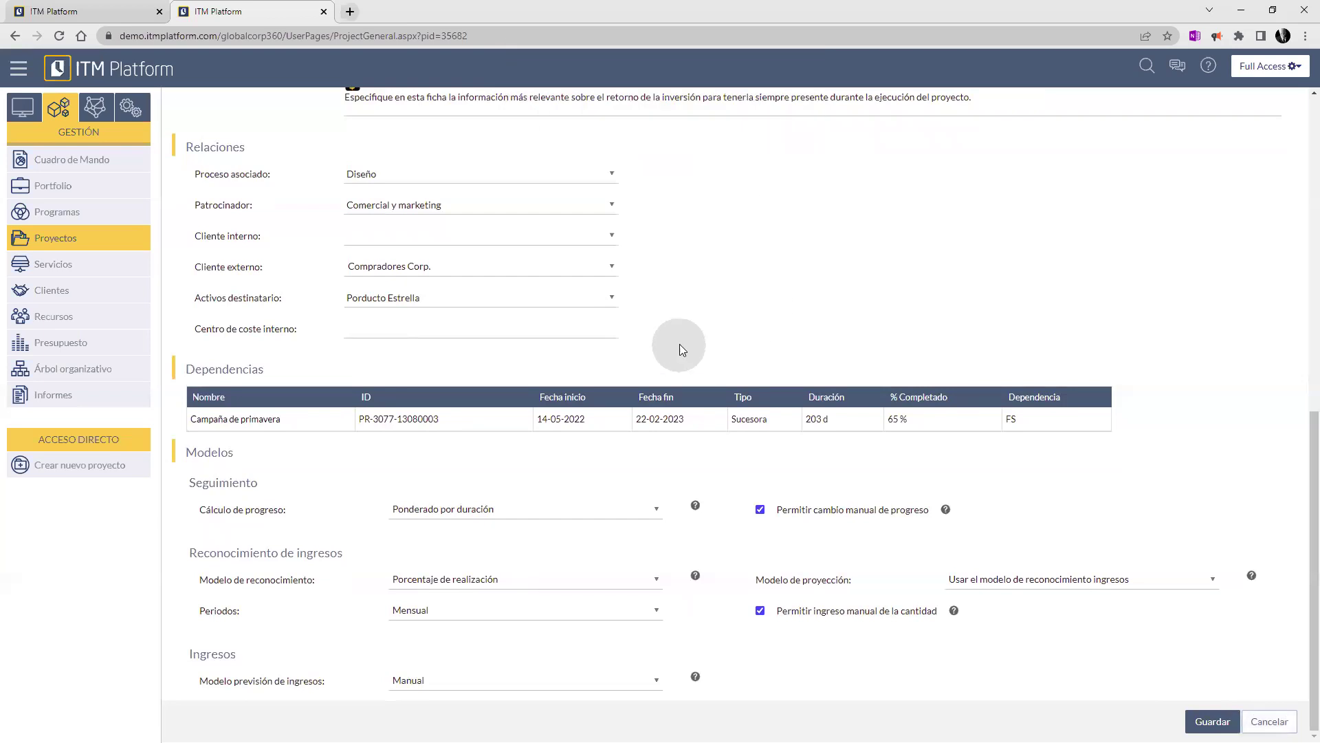
Return to the project list, open Nuevo producto estrella and go to the Reconocimiento de Ingresos section of its income.
{"action": "left_click", "coordinate": [54, 238]}
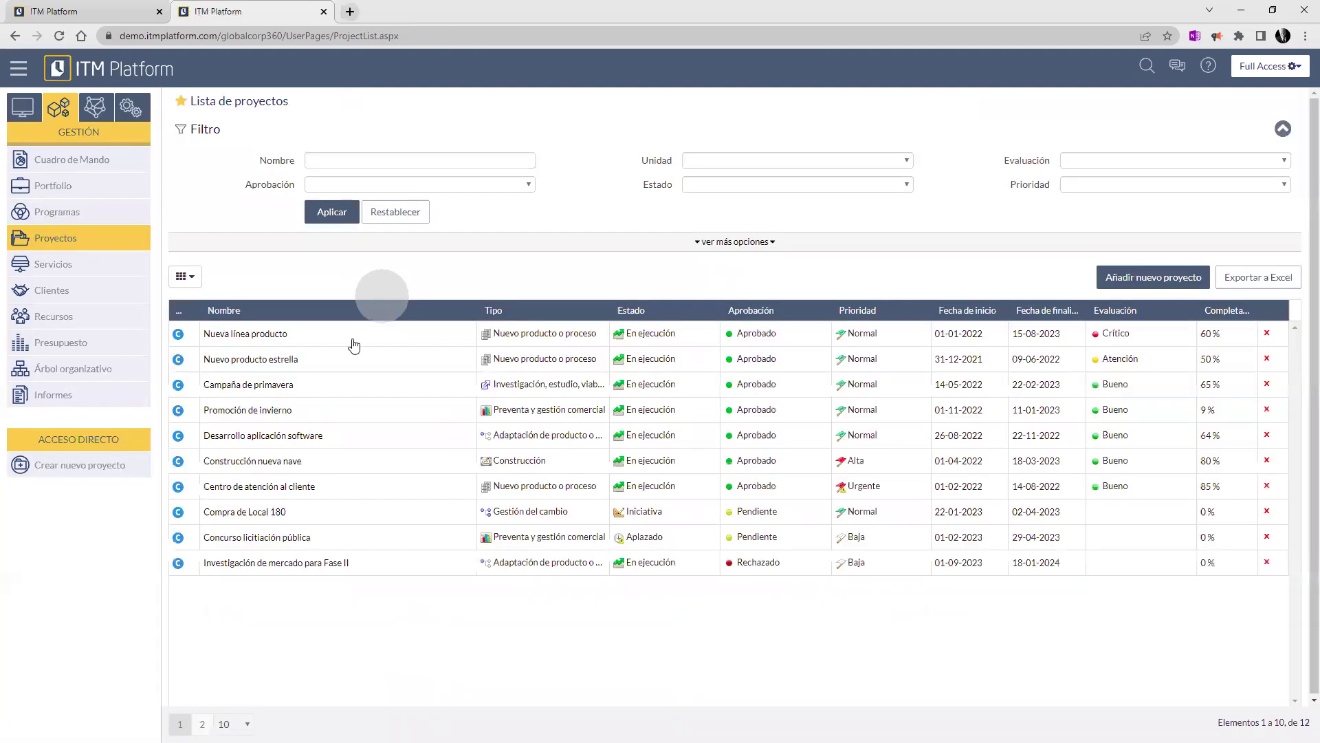
{"action": "left_click", "coordinate": [279, 341]}
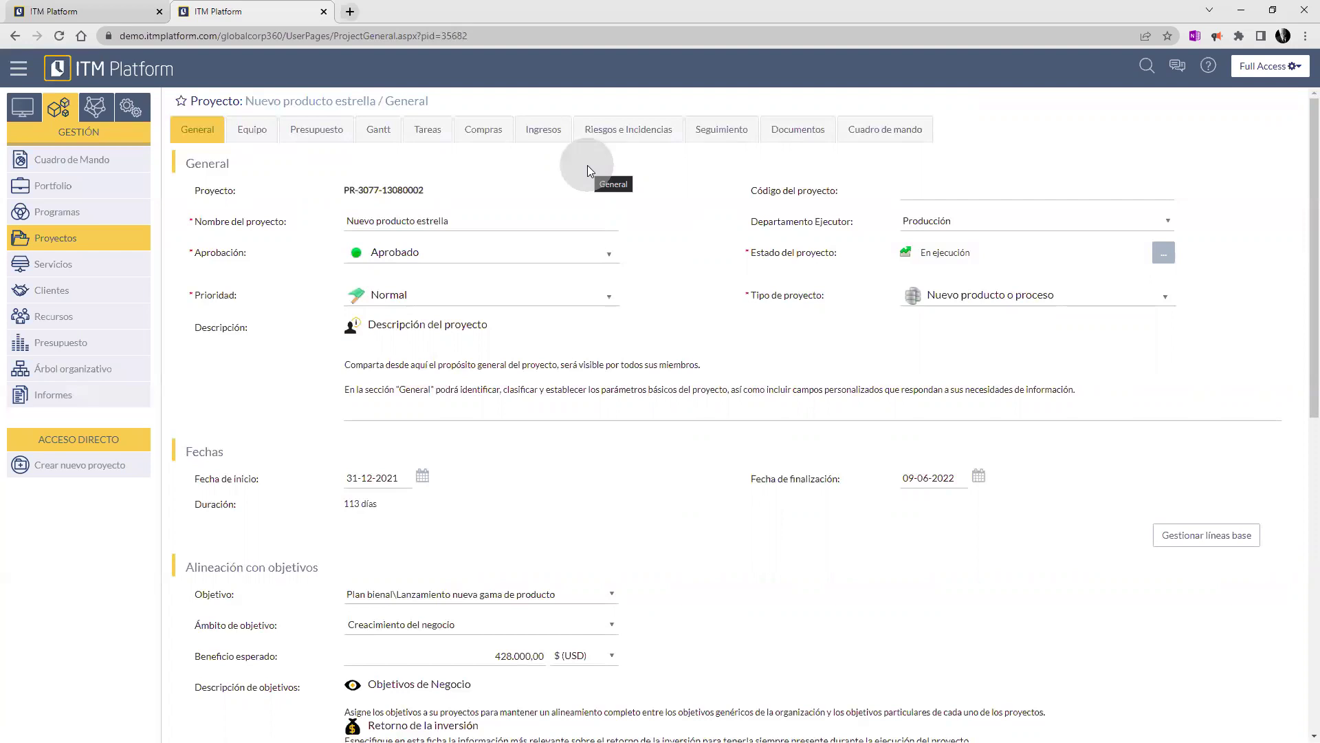
{"action": "left_click", "coordinate": [544, 130]}
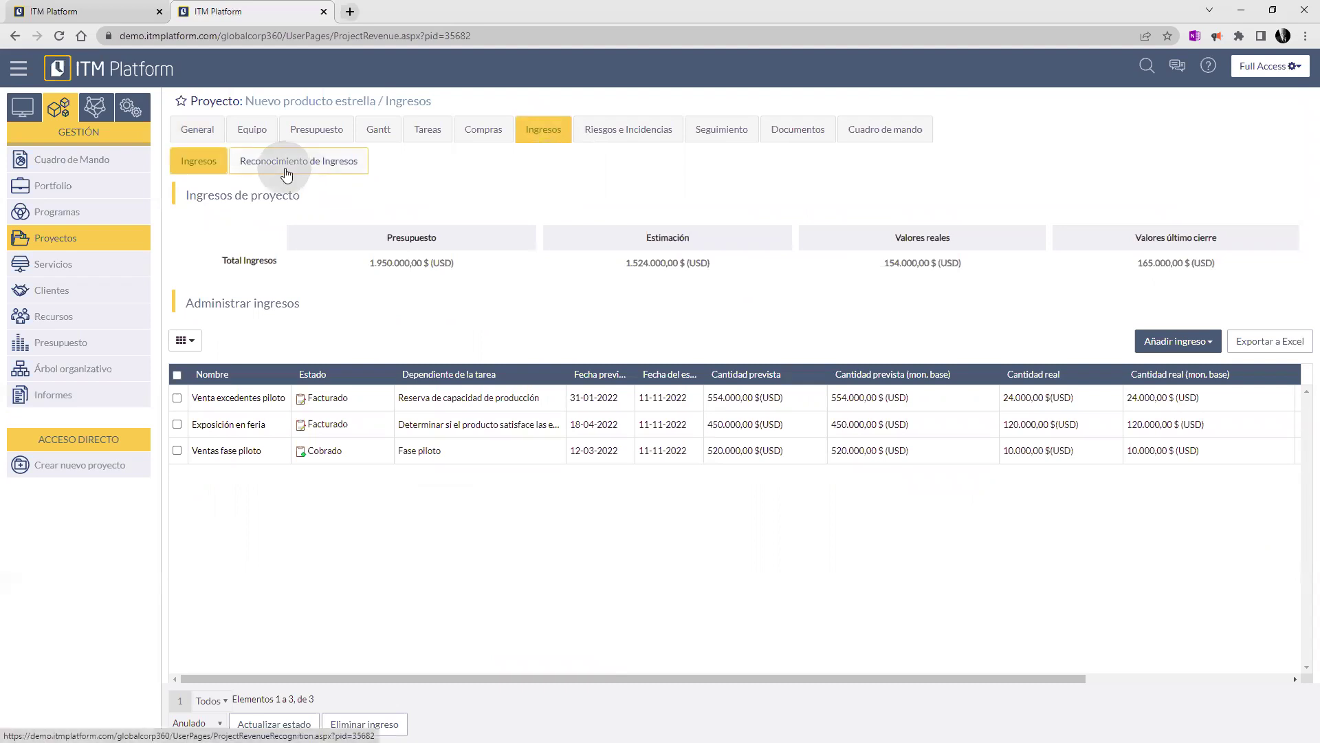
{"action": "left_click", "coordinate": [210, 162]}
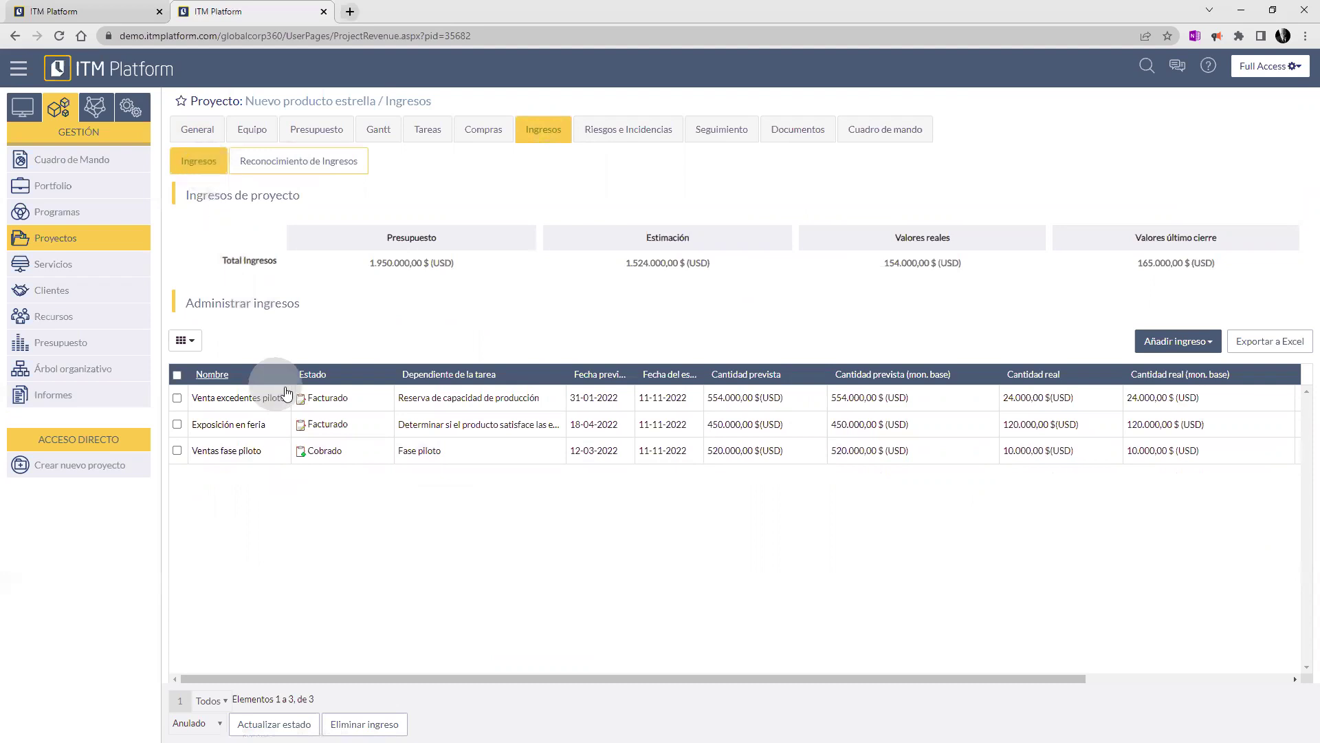
{"action": "left_click", "coordinate": [315, 167]}
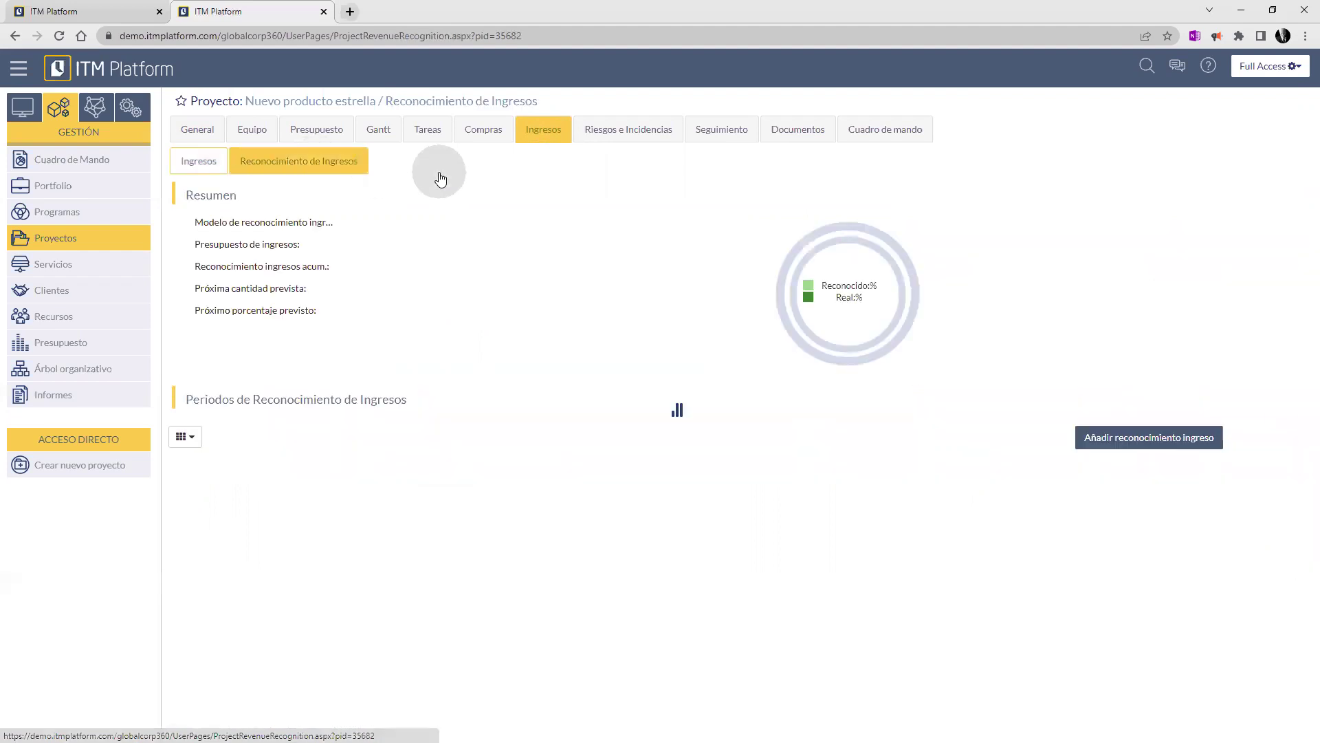
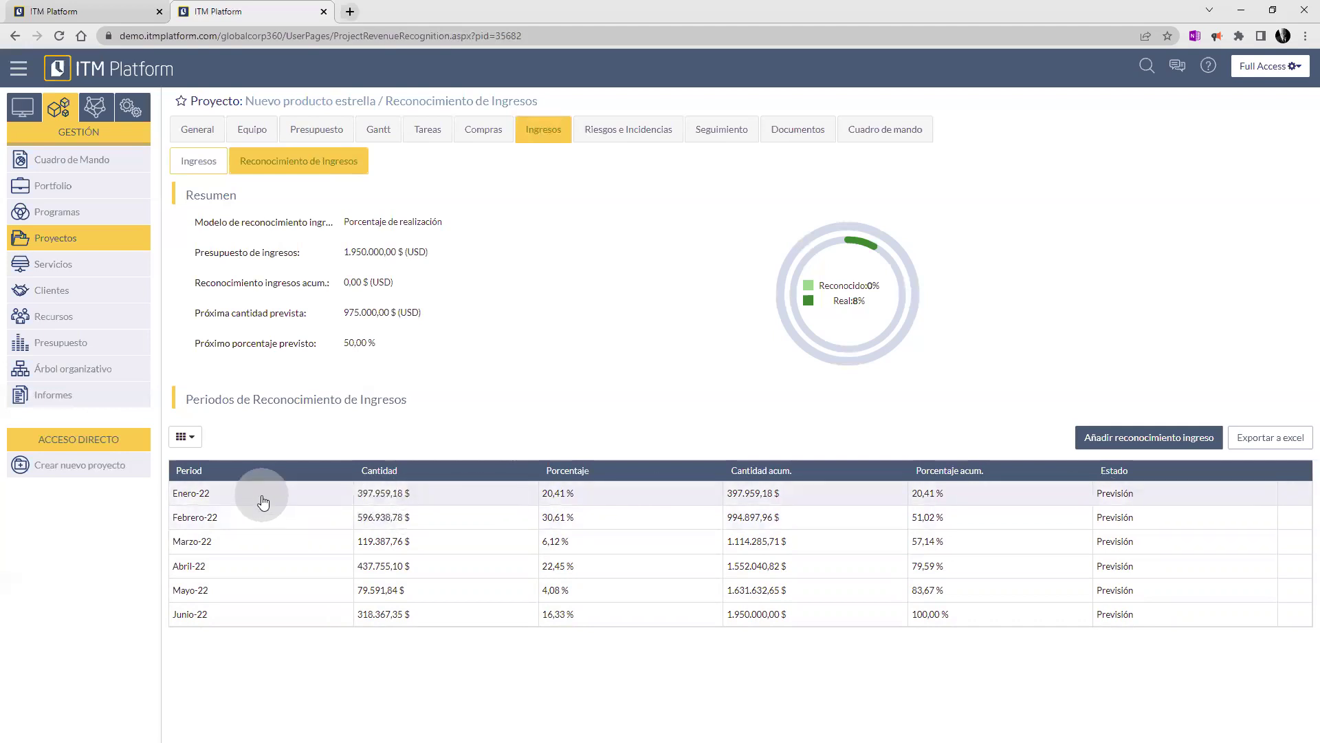
Add an income recognition for period Enero-22 with a Cantidad periodo of 450.000,00 $ (USD), and save it.
{"action": "left_click", "coordinate": [1109, 442]}
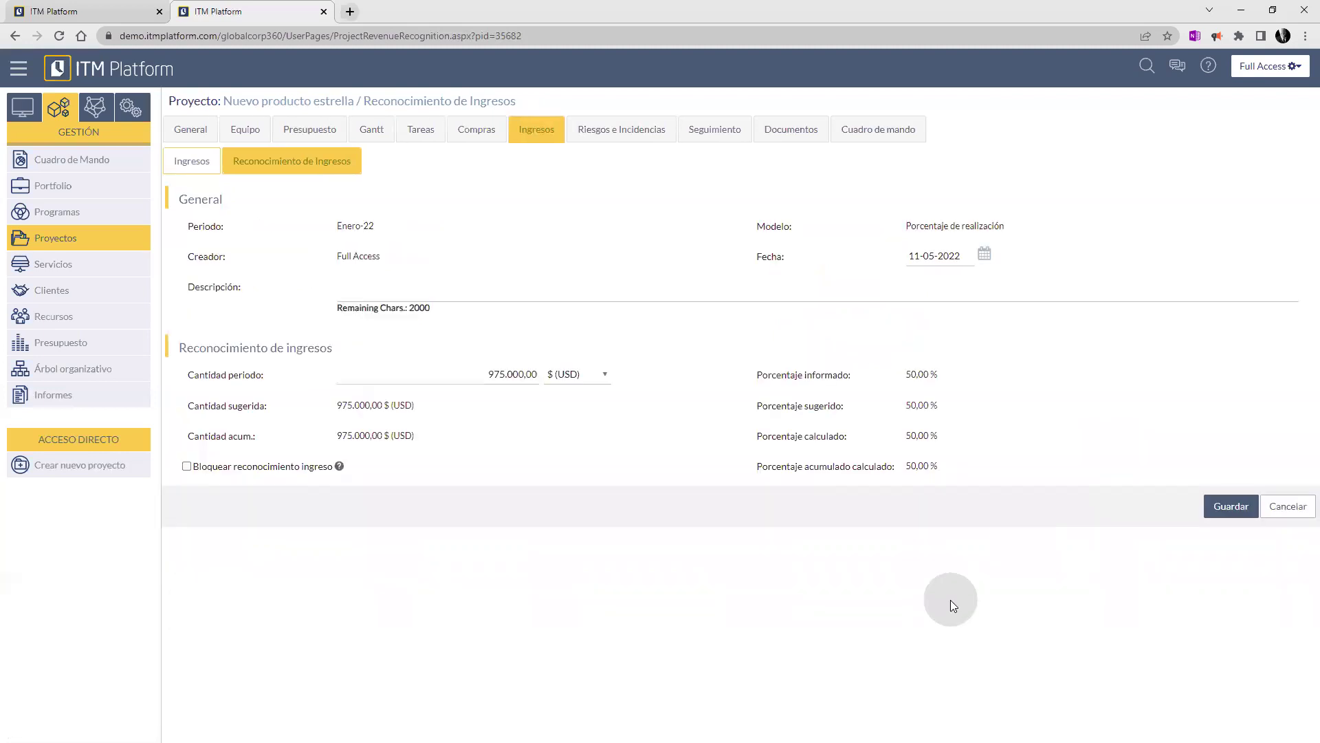
{"action": "left_click", "coordinate": [466, 276]}
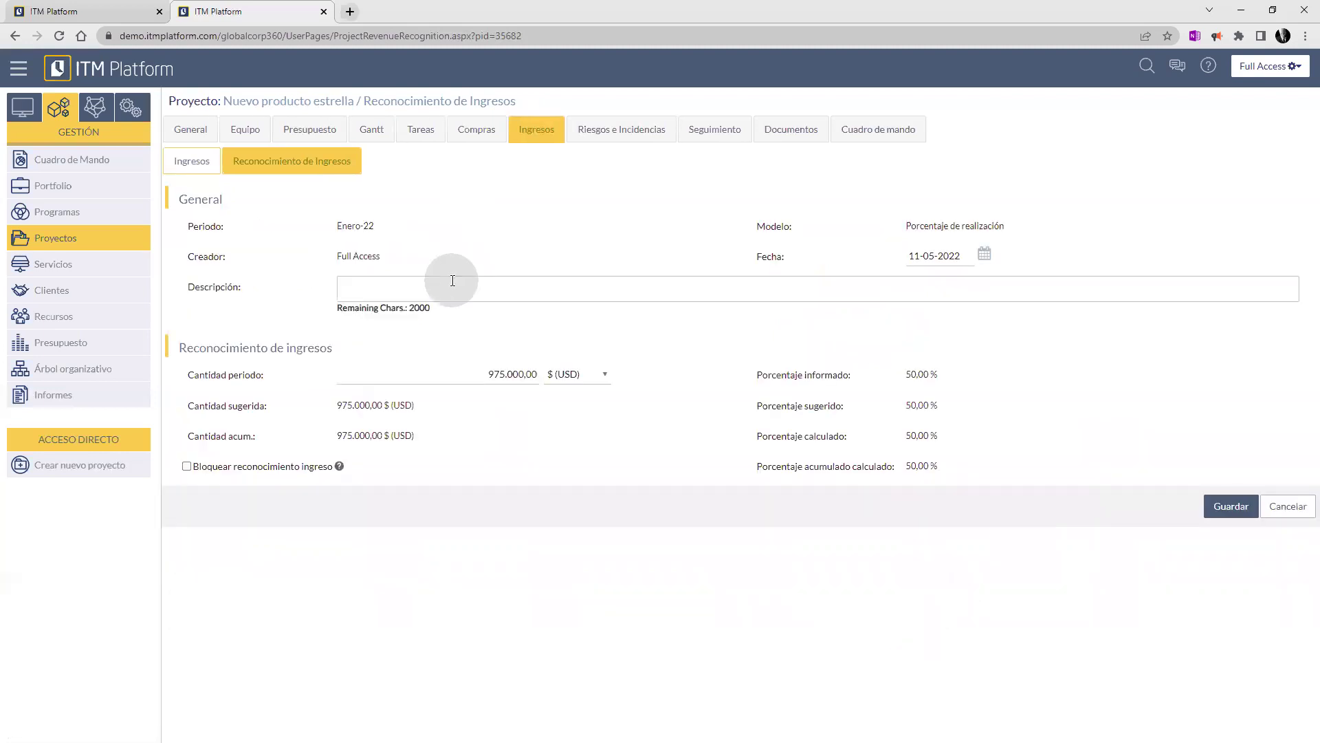
{"action": "left_click", "coordinate": [452, 281]}
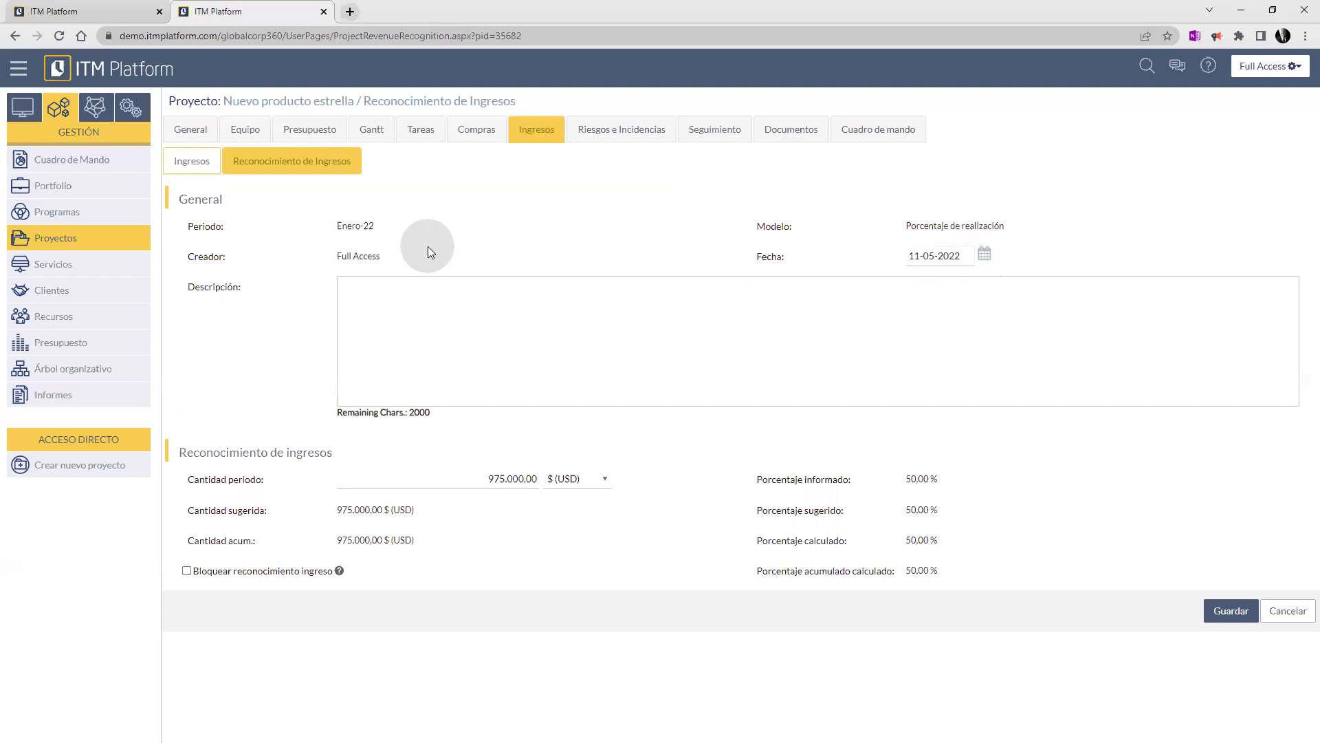
{"action": "left_click", "coordinate": [423, 371]}
{"action": "left_click", "coordinate": [484, 478]}
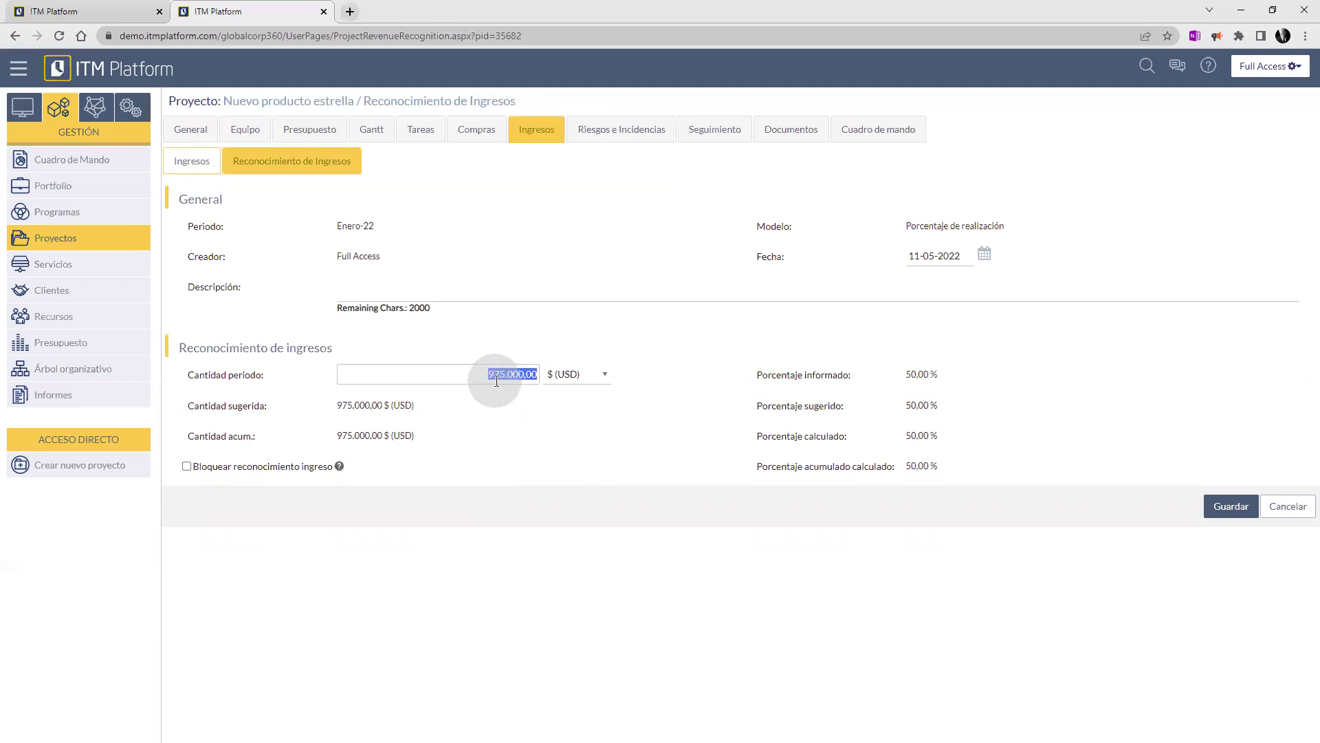
{"action": "type", "text": "450000"}
{"action": "left_click", "coordinate": [694, 345]}
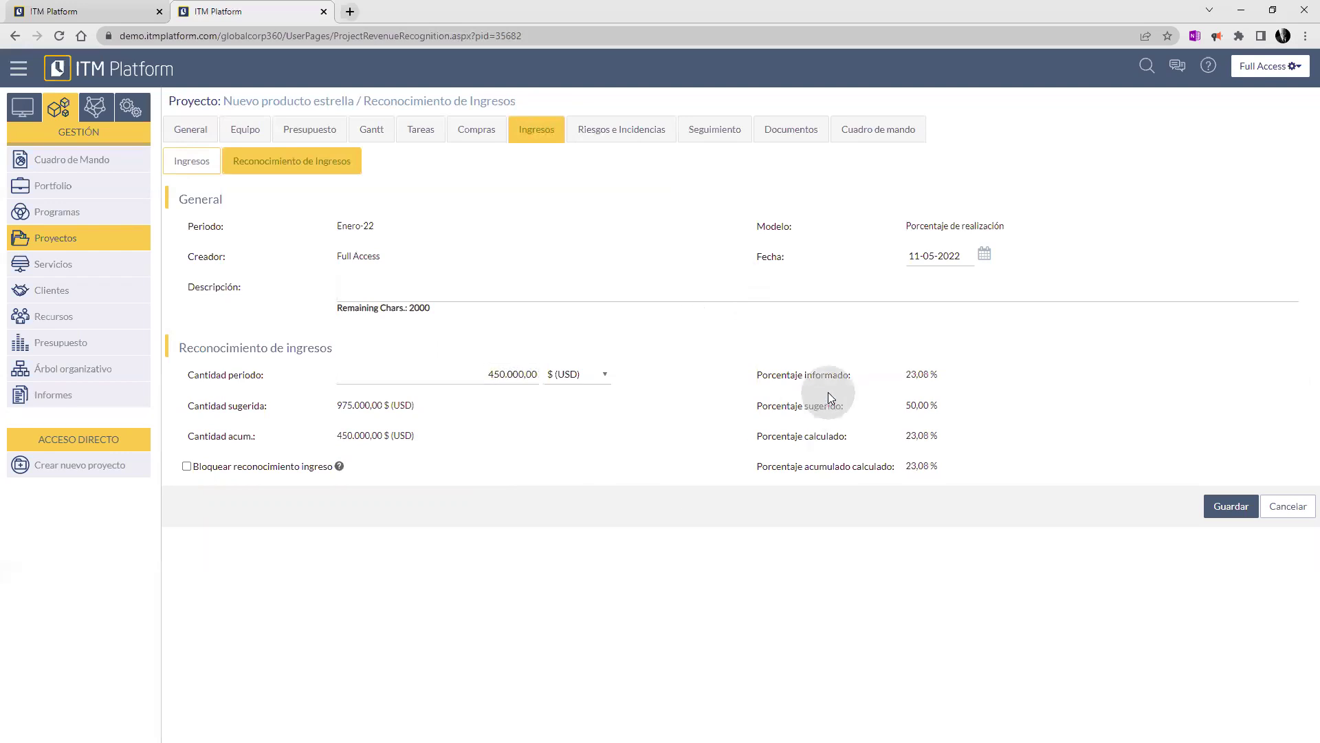
{"action": "left_click", "coordinate": [1231, 506]}
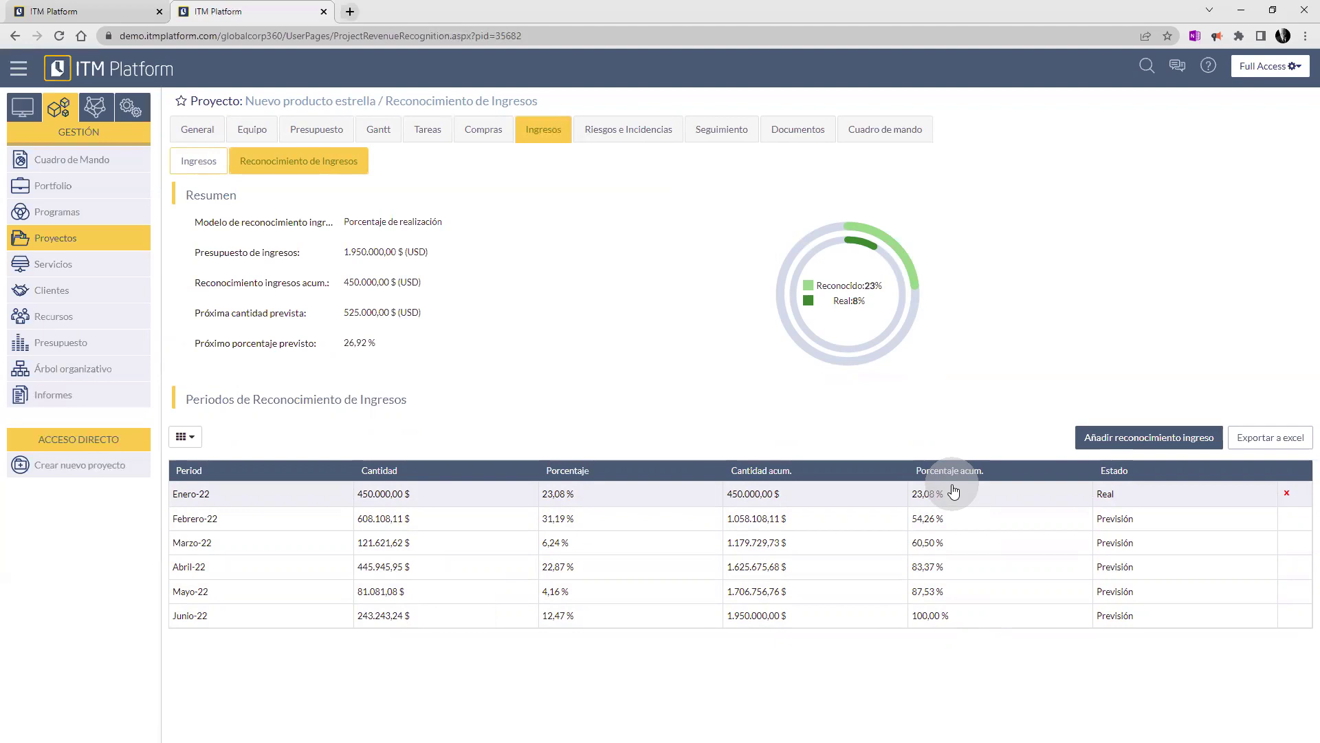
Examine the recognised versus real income chart, and review the cost and income comparison charts in the project's Cuadro de mando.
{"action": "left_click_drag", "start_coordinate": [833, 302], "coordinate": [870, 301]}
{"action": "left_click", "coordinate": [856, 307]}
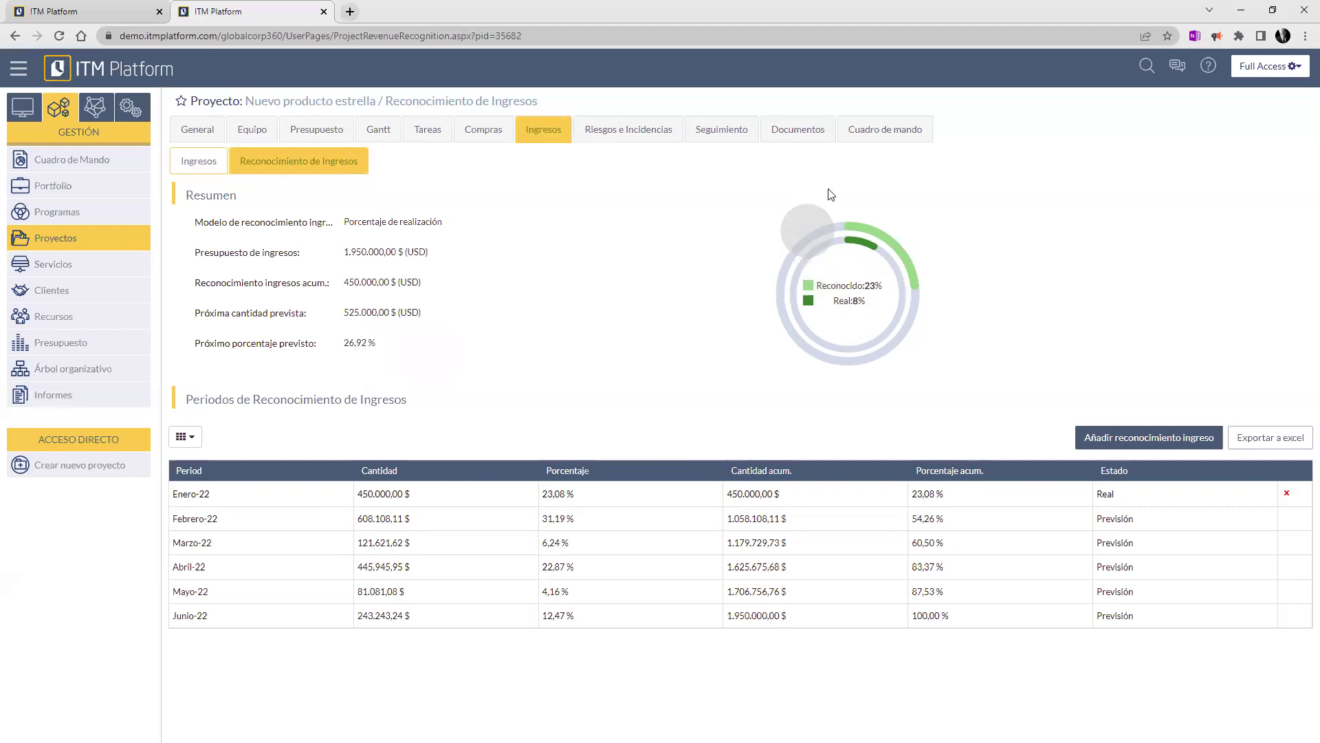
{"action": "left_click", "coordinate": [894, 129]}
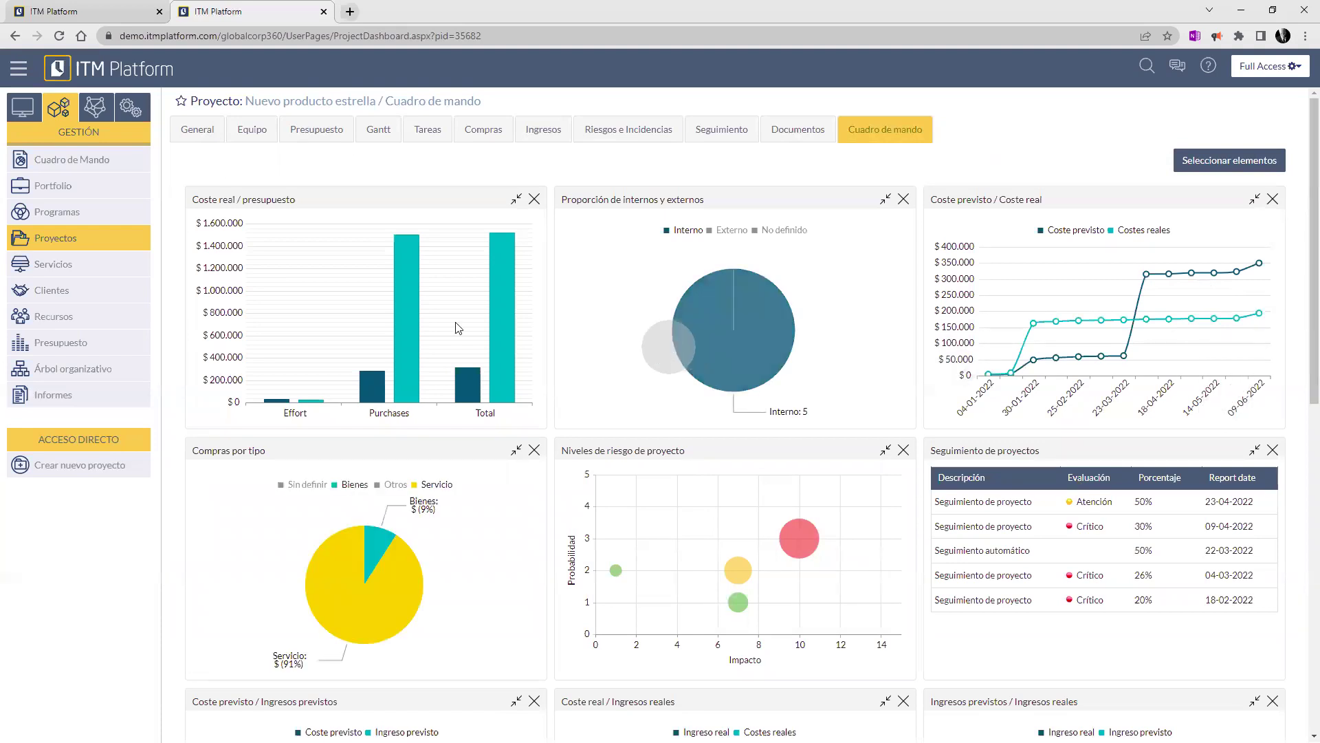
{"action": "scroll", "coordinate": [1301, 361], "scroll_direction": "down", "scroll_amount": 1}
{"action": "scroll", "coordinate": [1302, 361], "scroll_direction": "down", "scroll_amount": 5}
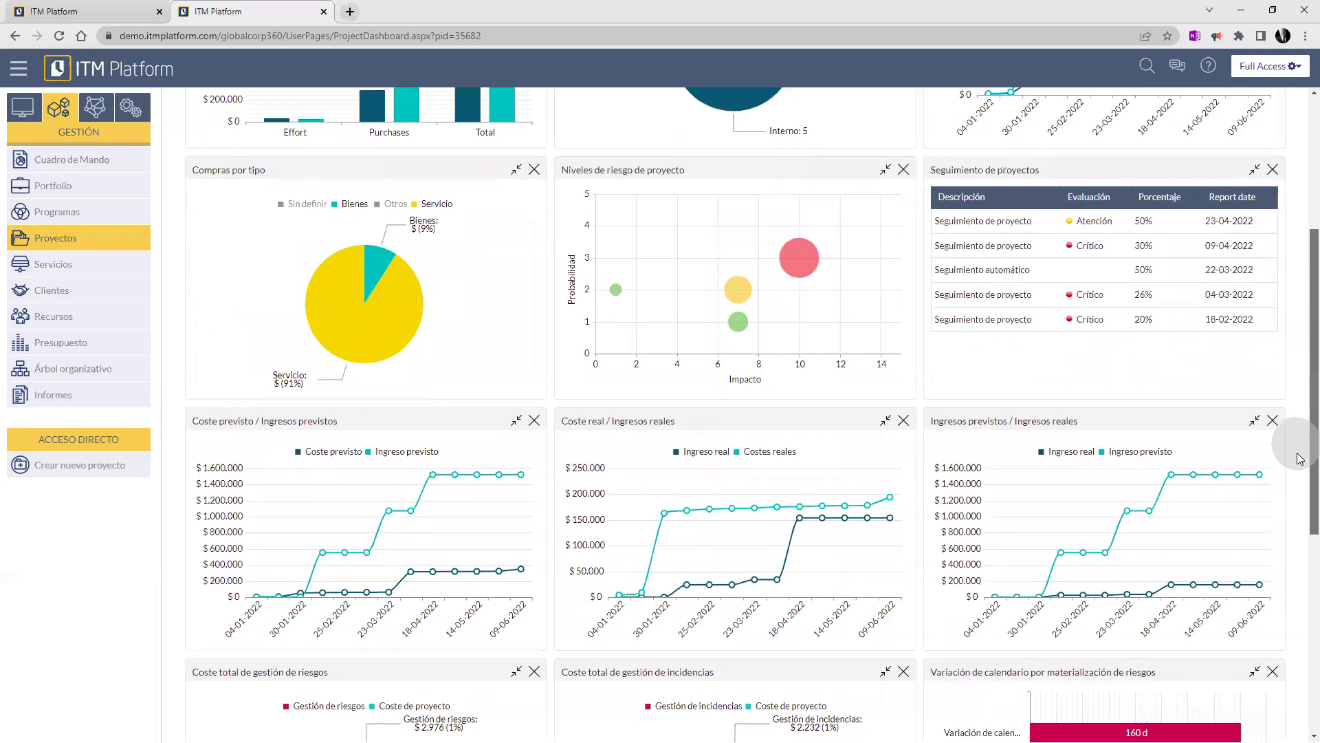
{"action": "scroll", "coordinate": [1300, 490], "scroll_direction": "down", "scroll_amount": 2}
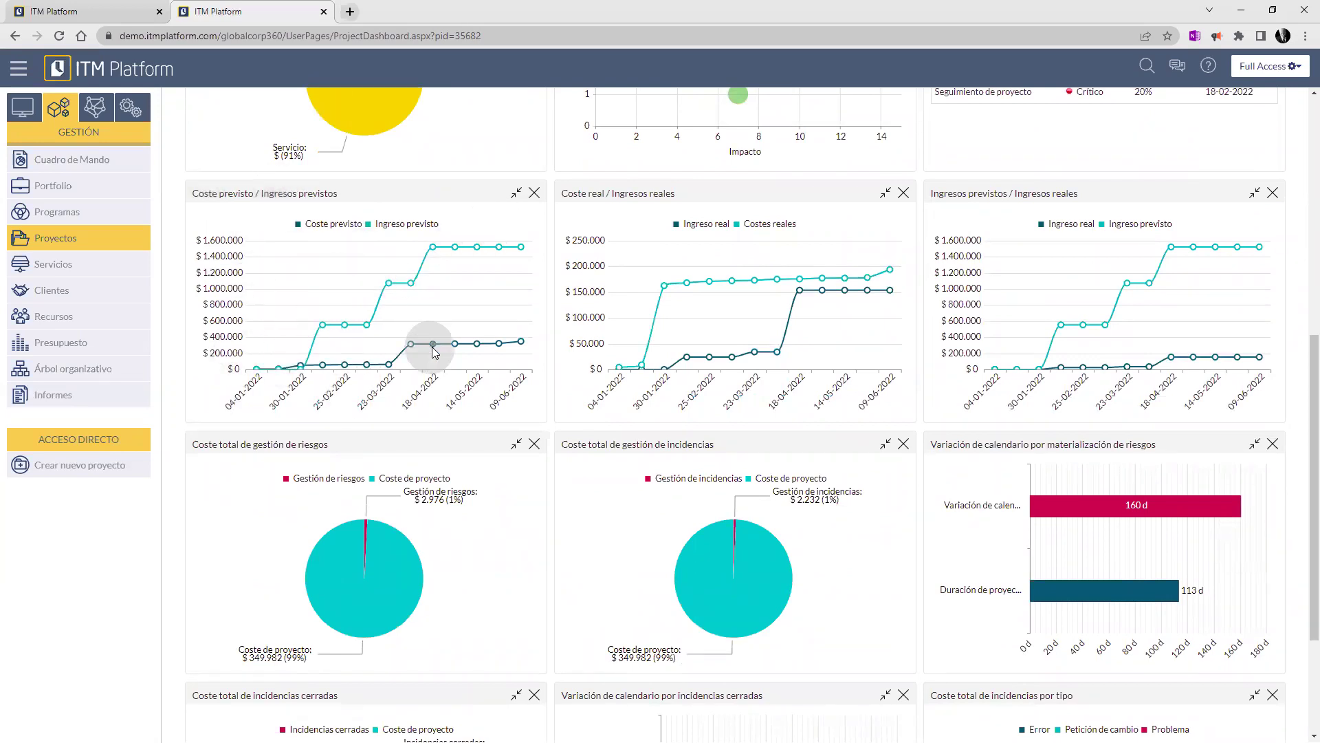
{"action": "mouse_move", "coordinate": [430, 377]}
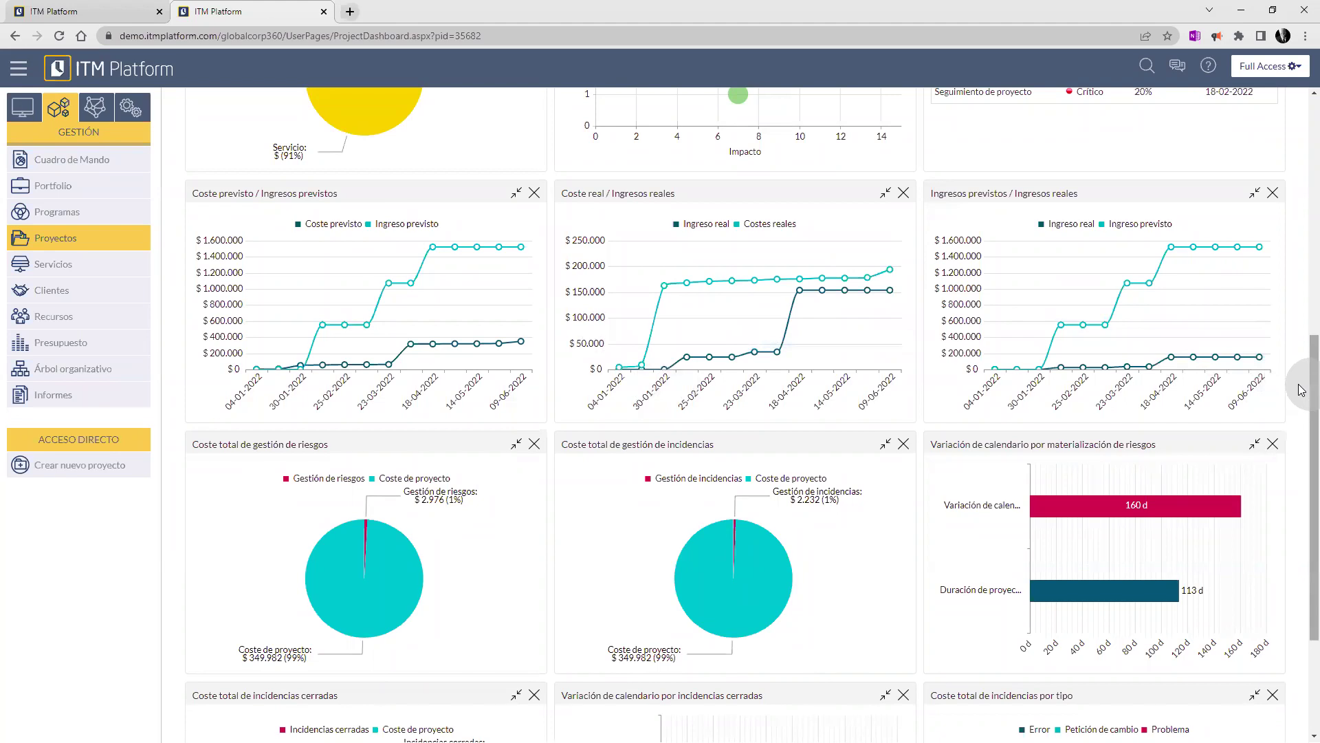
{"action": "scroll", "coordinate": [1302, 342], "scroll_direction": "up", "scroll_amount": 2}
{"action": "scroll", "coordinate": [1301, 342], "scroll_direction": "down", "scroll_amount": 1}
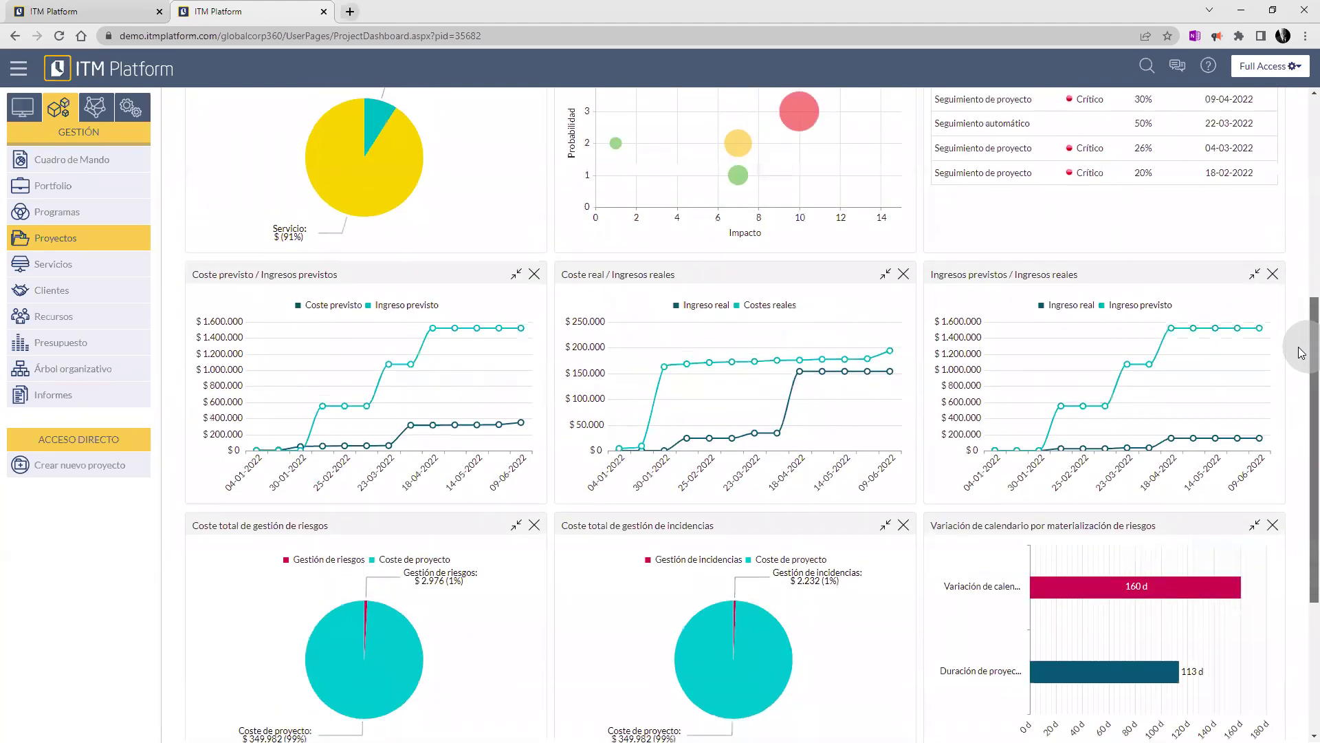